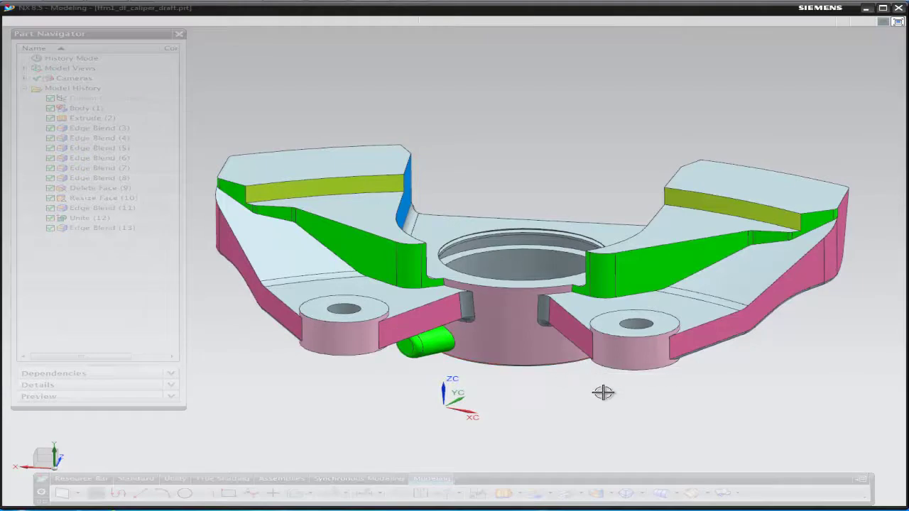
Step: Make Body (1) the current feature and begin a Delete Face with its first face picked
{"action": "middle_click_drag", "start_coordinate": [618, 390], "coordinate": [592, 399]}
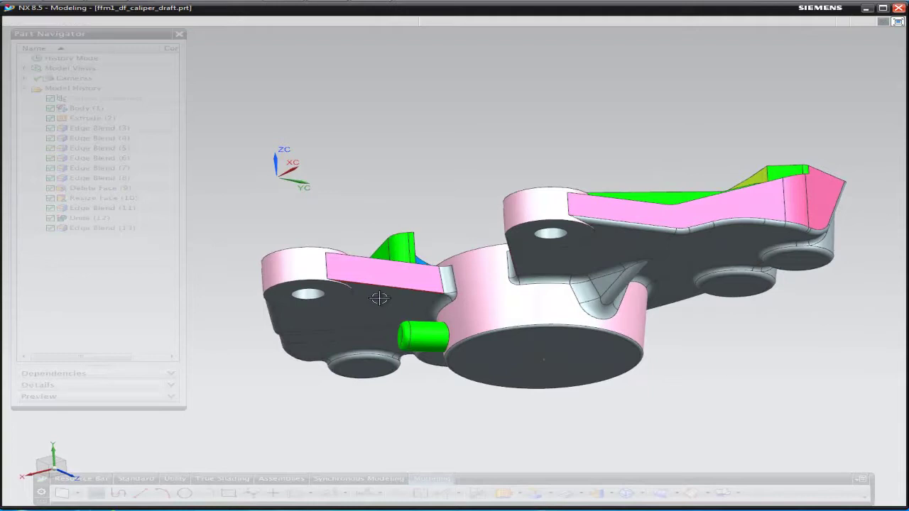
{"action": "scroll", "coordinate": [379, 298], "scroll_direction": "up", "scroll_amount": 6}
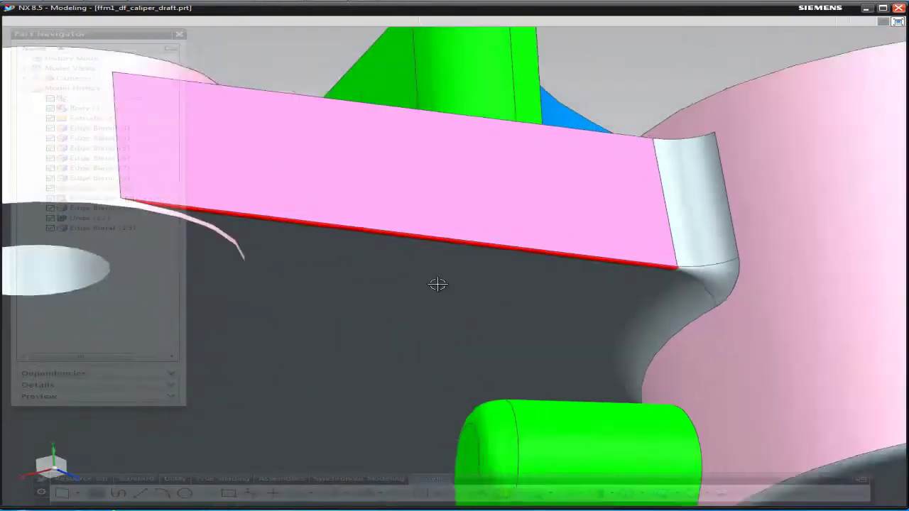
{"action": "scroll", "coordinate": [437, 284], "scroll_direction": "down", "scroll_amount": 6}
{"action": "mouse_move", "coordinate": [421, 196]}
{"action": "middle_mouse_down"}
{"action": "mouse_move", "coordinate": [473, 286]}
{"action": "mouse_move", "coordinate": [513, 178]}
{"action": "mouse_move", "coordinate": [483, 223]}
{"action": "mouse_move", "coordinate": [340, 214]}
{"action": "mouse_move", "coordinate": [300, 199]}
{"action": "mouse_move", "coordinate": [274, 241]}
{"action": "middle_mouse_up"}
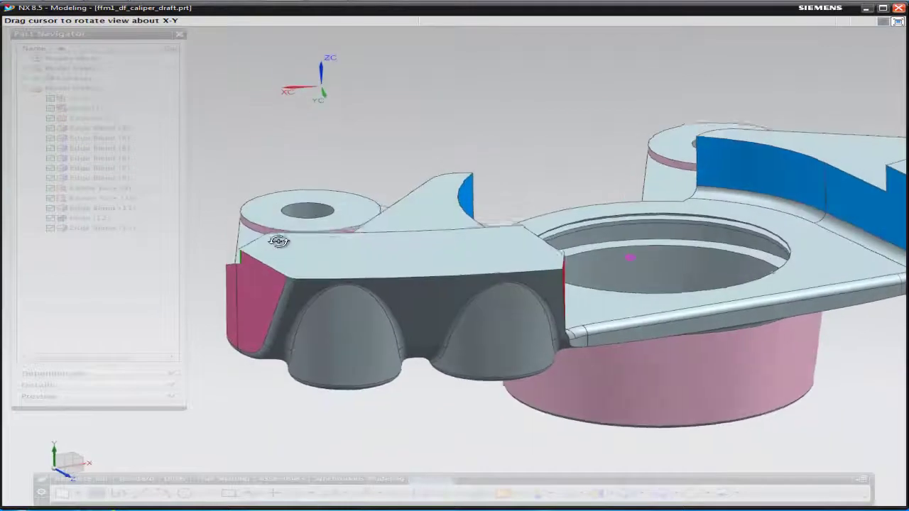
{"action": "right_click", "coordinate": [91, 109]}
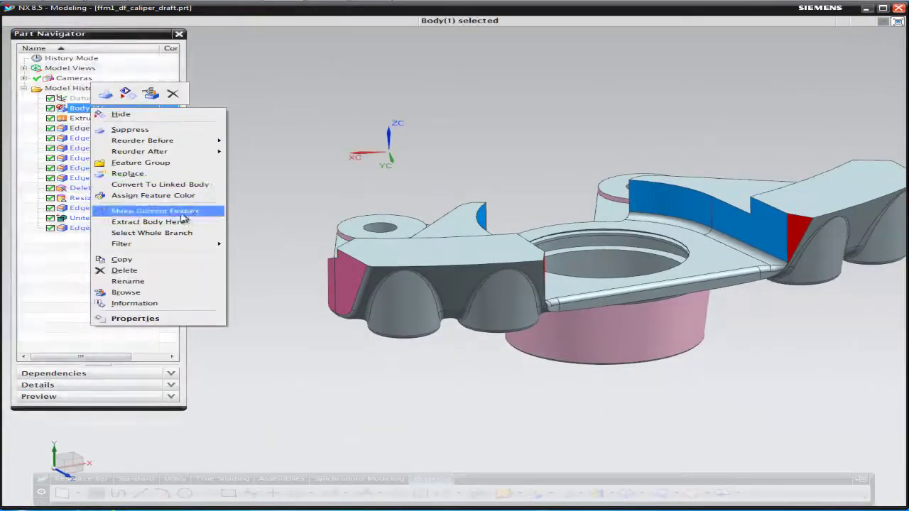
{"action": "left_click", "coordinate": [146, 210]}
{"action": "middle_click_drag", "start_coordinate": [790, 403], "coordinate": [692, 409]}
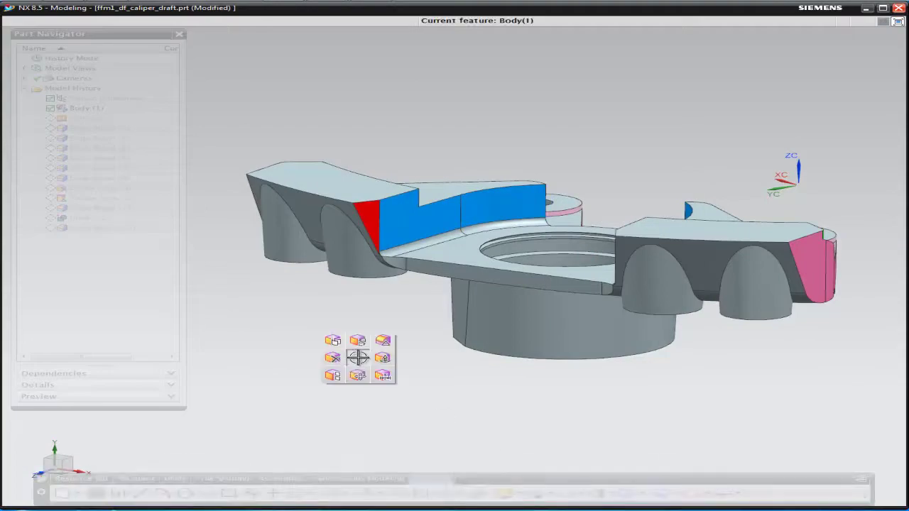
{"action": "left_click", "coordinate": [332, 358]}
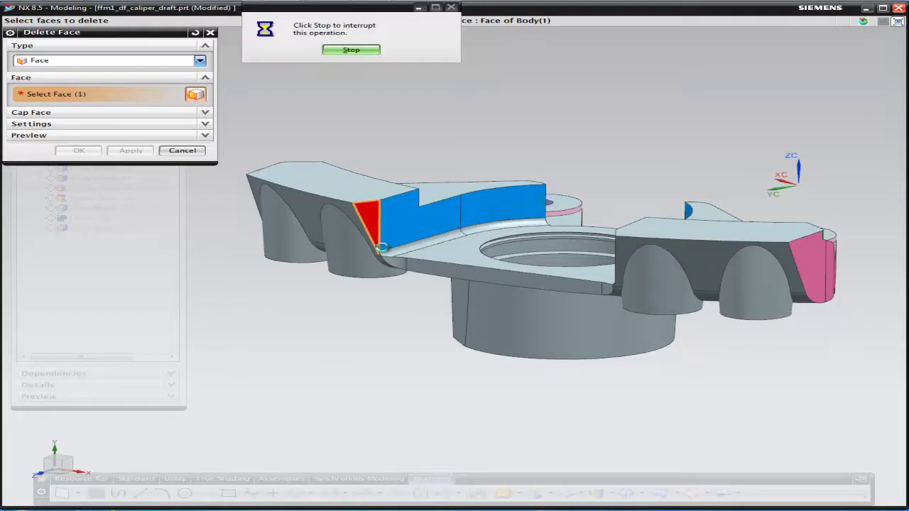
Step: Add another face and the red wedge face to the Delete Face selection
{"action": "scroll", "coordinate": [380, 245], "scroll_direction": "up", "scroll_amount": 5}
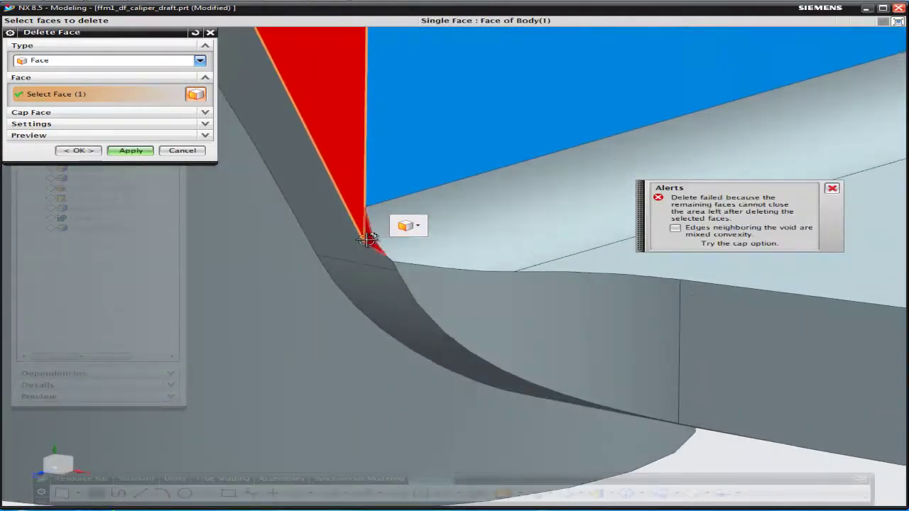
{"action": "left_click", "coordinate": [381, 248]}
{"action": "middle_click_drag", "start_coordinate": [556, 375], "coordinate": [310, 375]}
{"action": "scroll", "coordinate": [775, 289], "scroll_direction": "up", "scroll_amount": 3}
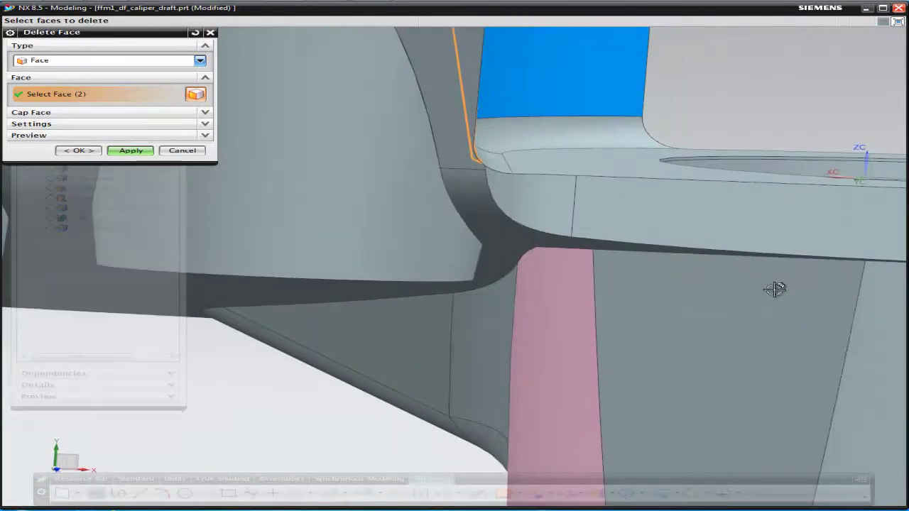
{"action": "middle_click_drag", "start_coordinate": [859, 245], "coordinate": [341, 392], "text": "shift"}
{"action": "scroll", "coordinate": [817, 321], "scroll_direction": "down", "scroll_amount": 3}
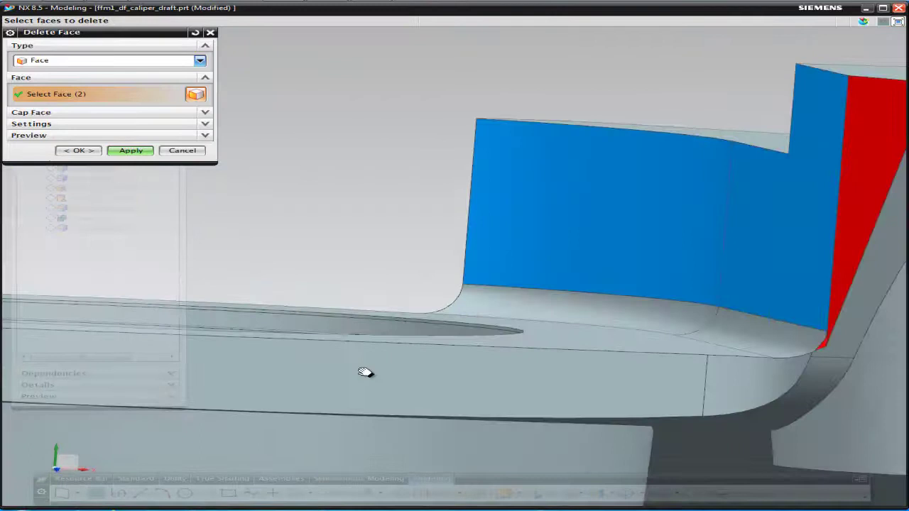
{"action": "scroll", "coordinate": [719, 257], "scroll_direction": "up", "scroll_amount": 1}
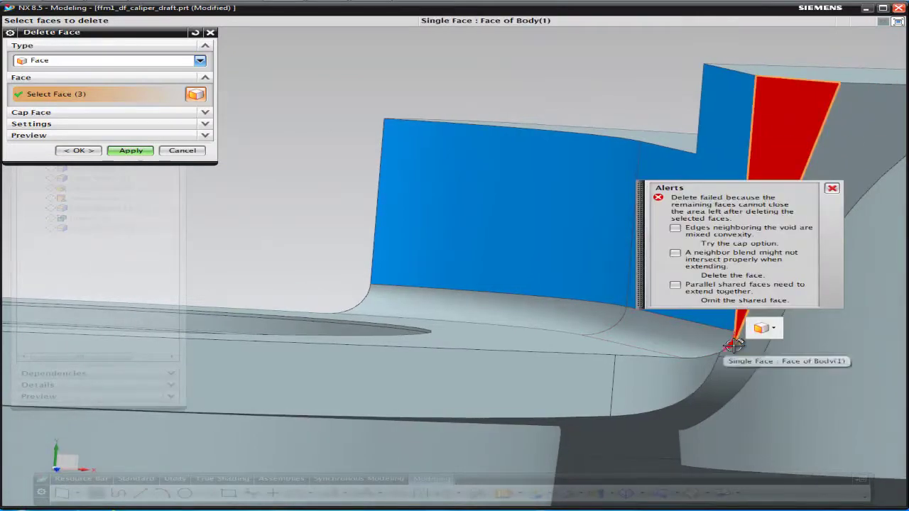
{"action": "left_click", "coordinate": [733, 345]}
Step: Add the thin edge face and thin side face to the deletion set
{"action": "scroll", "coordinate": [639, 347], "scroll_direction": "down", "scroll_amount": 4}
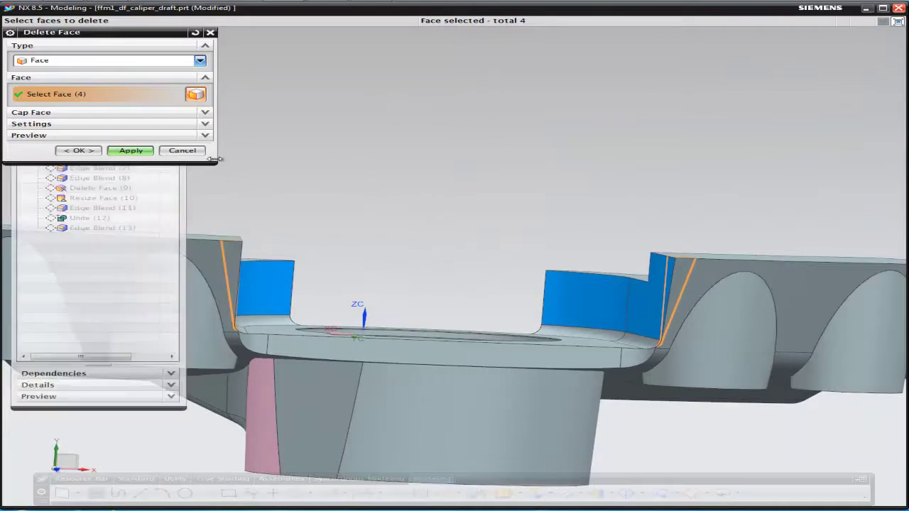
{"action": "middle_click_drag", "start_coordinate": [344, 259], "coordinate": [380, 197]}
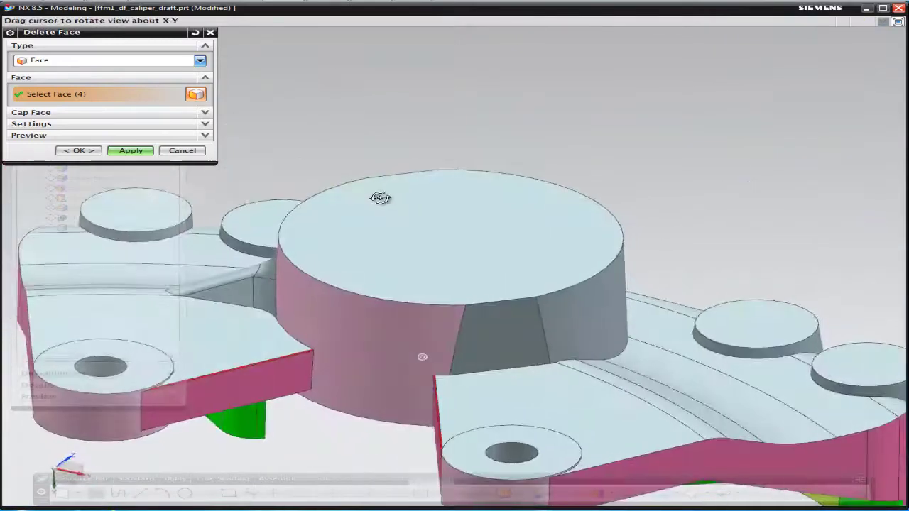
{"action": "scroll", "coordinate": [291, 339], "scroll_direction": "up", "scroll_amount": 3}
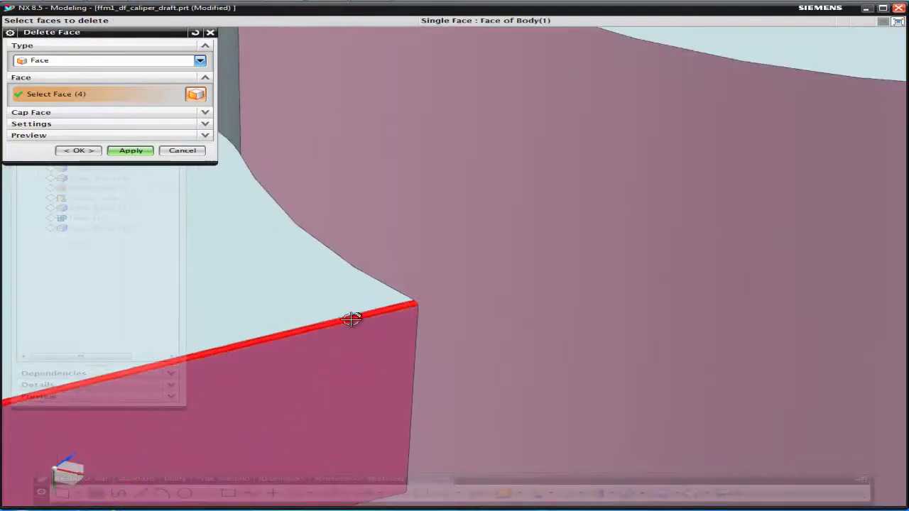
{"action": "left_click", "coordinate": [351, 318]}
{"action": "scroll", "coordinate": [627, 384], "scroll_direction": "down", "scroll_amount": 4}
{"action": "middle_click_drag", "start_coordinate": [710, 408], "coordinate": [497, 300], "text": "shift"}
{"action": "scroll", "coordinate": [525, 312], "scroll_direction": "up", "scroll_amount": 5}
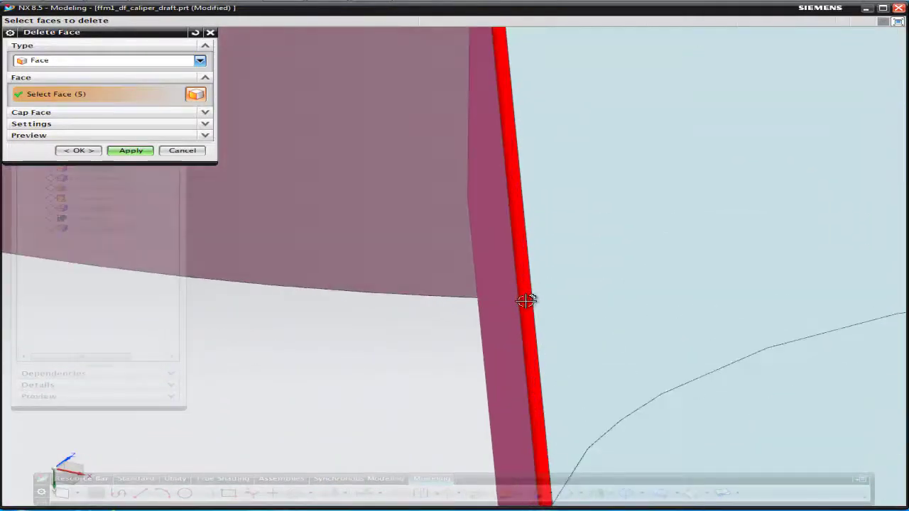
{"action": "left_click", "coordinate": [526, 302]}
Step: Apply the face deletion, creating Delete Face (2) after Body (1)
{"action": "middle_click_drag", "start_coordinate": [458, 334], "coordinate": [759, 408]}
{"action": "middle_click", "coordinate": [431, 327]}
{"action": "scroll", "coordinate": [608, 387], "scroll_direction": "down", "scroll_amount": 2}
{"action": "middle_click_drag", "start_coordinate": [608, 339], "coordinate": [477, 281]}
Step: Close Delete Face and restore history to Edge Blend (14), dismissing the failure report
{"action": "left_click", "coordinate": [188, 153]}
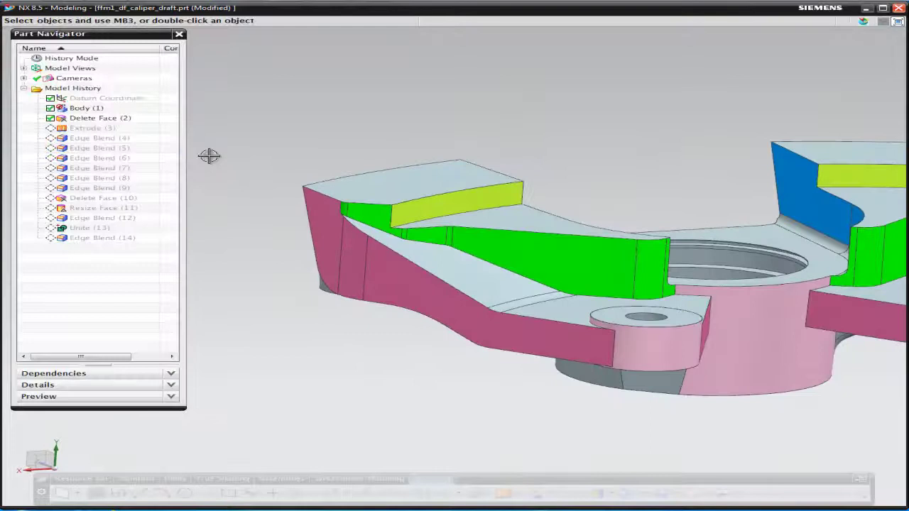
{"action": "right_click", "coordinate": [107, 242]}
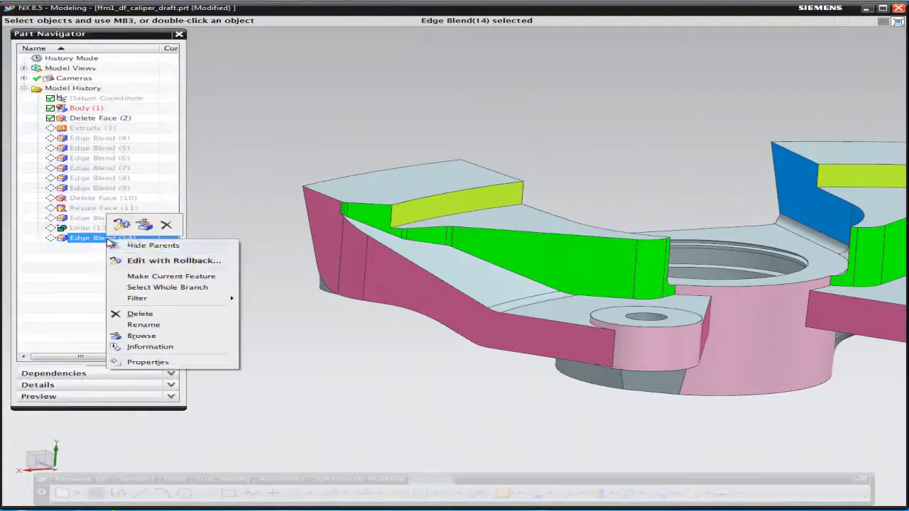
{"action": "left_click", "coordinate": [164, 275]}
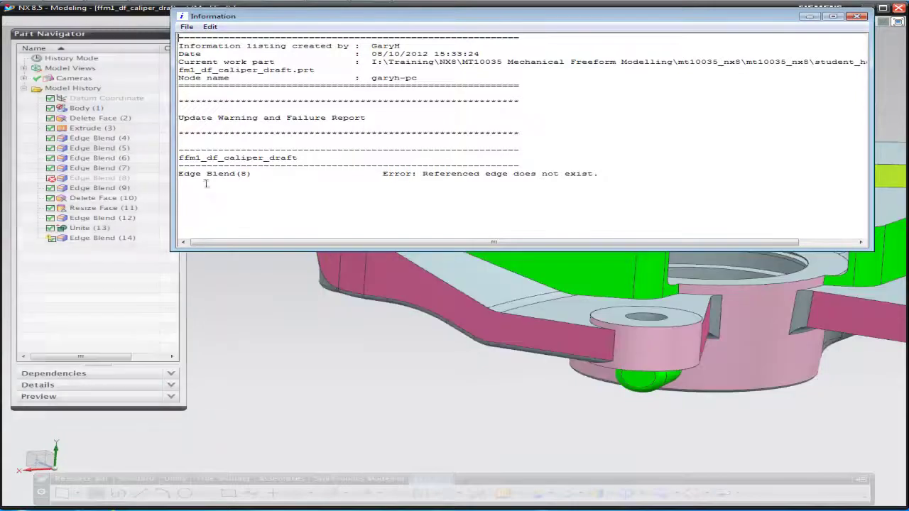
{"action": "left_click", "coordinate": [860, 16]}
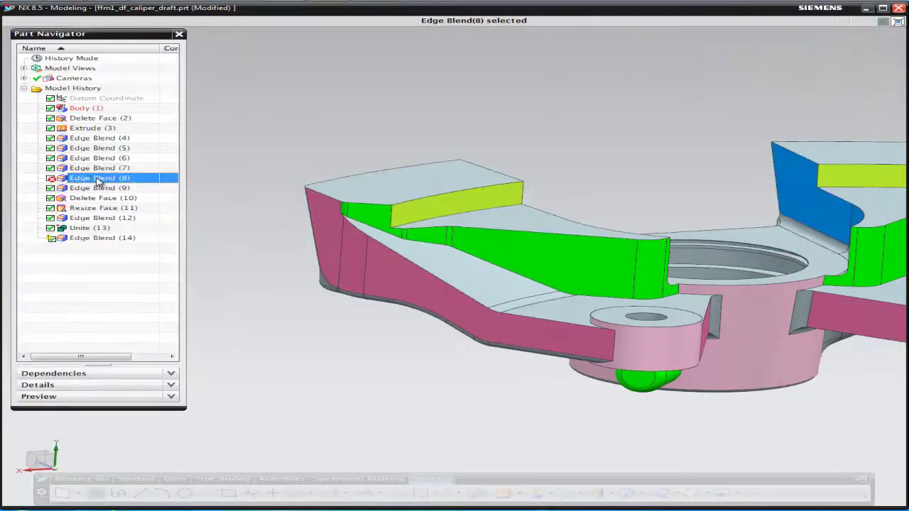
Step: Inspect the failing Edge Blend (8) without changes, then delete it
{"action": "double_click", "coordinate": [97, 182]}
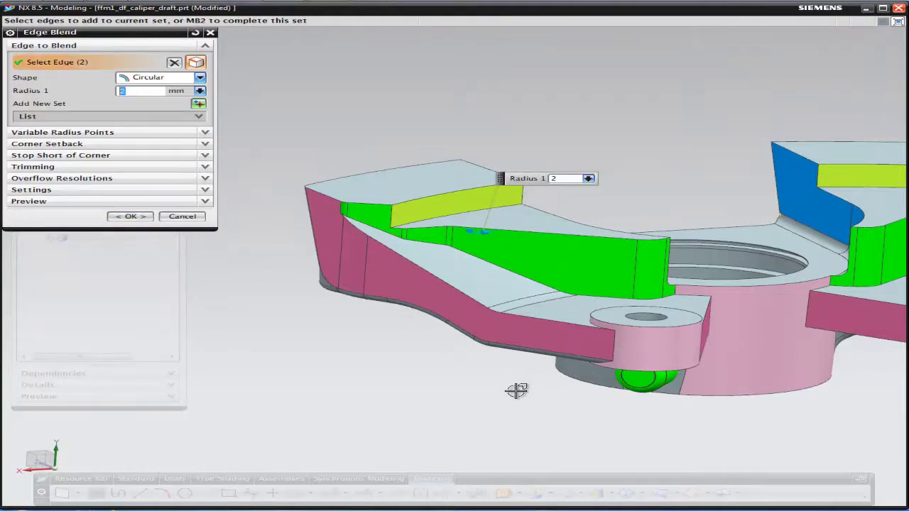
{"action": "middle_click_drag", "start_coordinate": [516, 390], "coordinate": [419, 387]}
{"action": "middle_click_drag", "start_coordinate": [629, 376], "coordinate": [437, 331]}
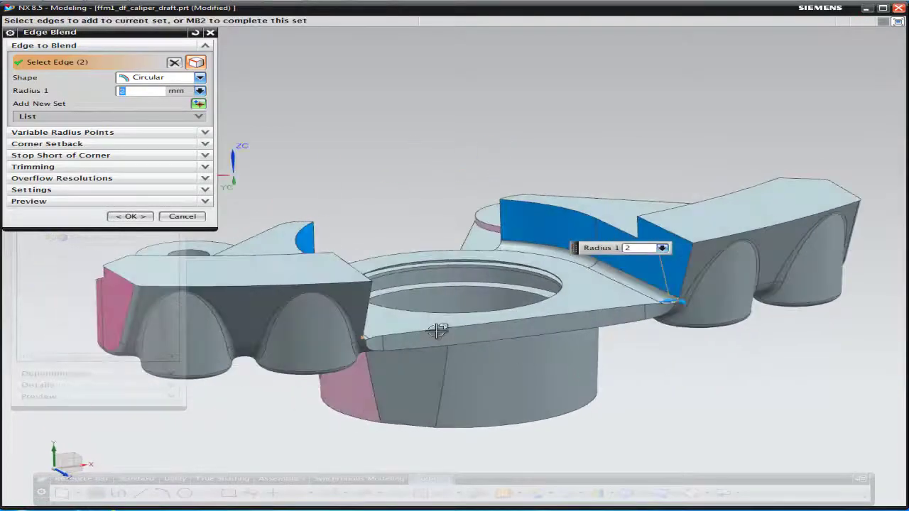
{"action": "left_click", "coordinate": [183, 216]}
{"action": "right_click", "coordinate": [88, 181]}
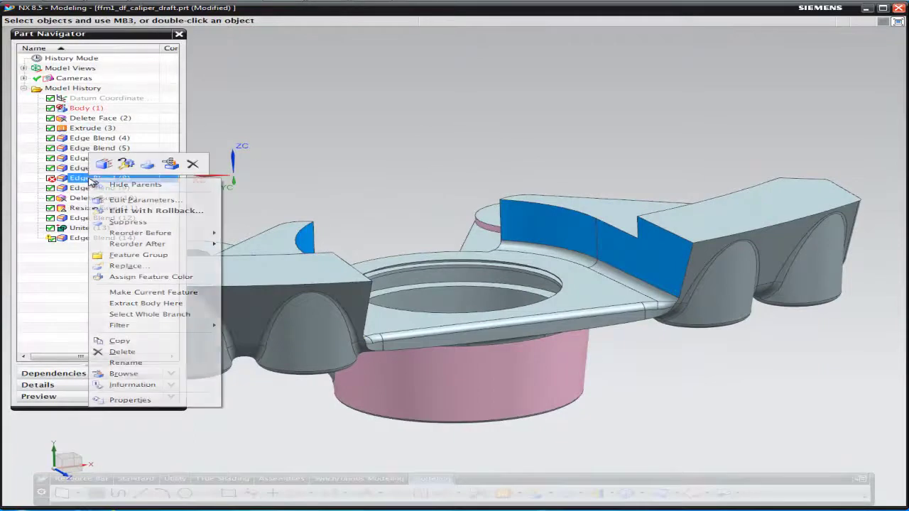
{"action": "left_click", "coordinate": [170, 353]}
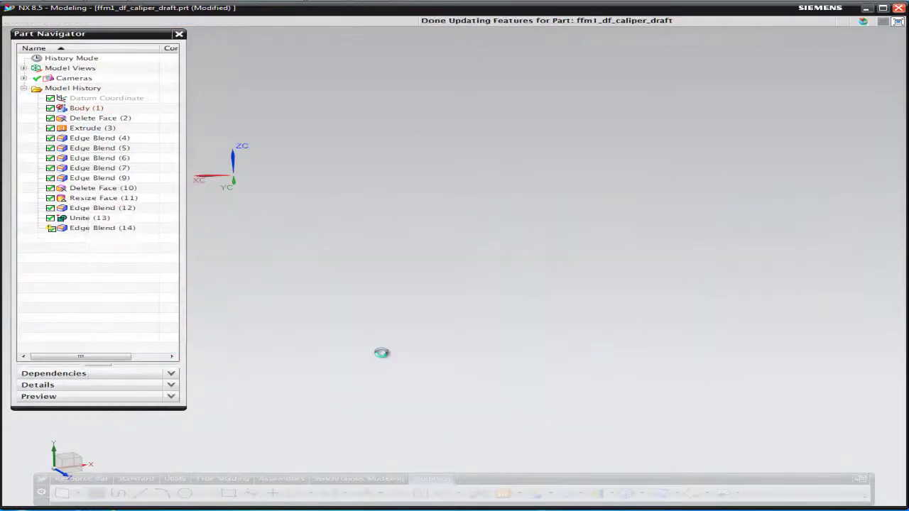
Step: Edit the blend around the boss to include the red edge and commit it
{"action": "middle_click_drag", "start_coordinate": [702, 382], "coordinate": [745, 378]}
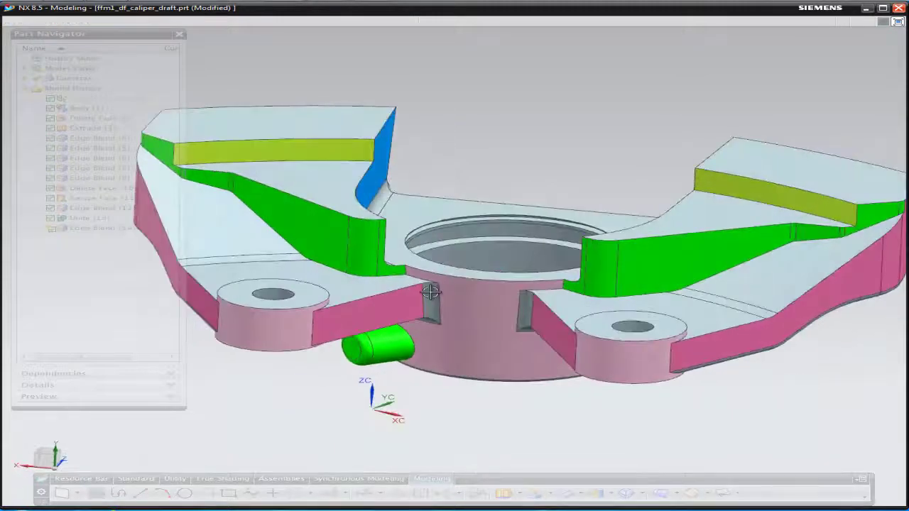
{"action": "scroll", "coordinate": [428, 309], "scroll_direction": "up", "scroll_amount": 2}
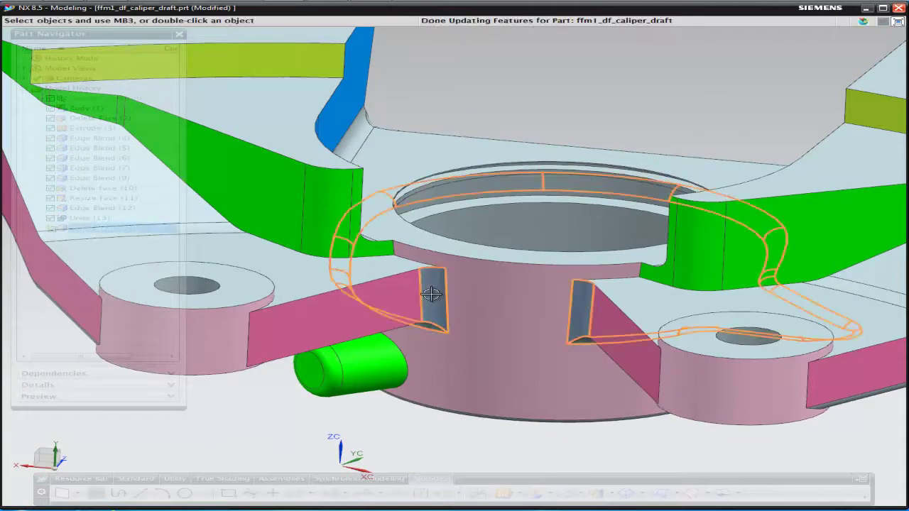
{"action": "double_click", "coordinate": [431, 293]}
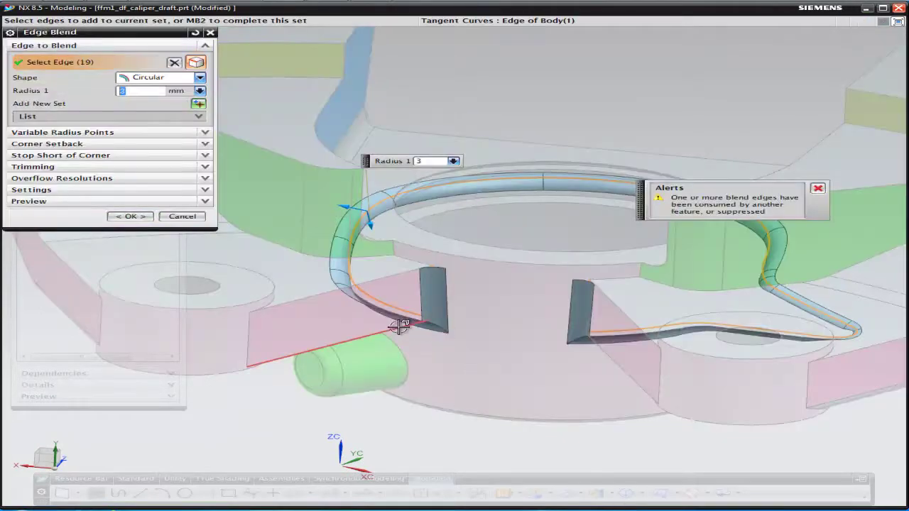
{"action": "left_click", "coordinate": [400, 327]}
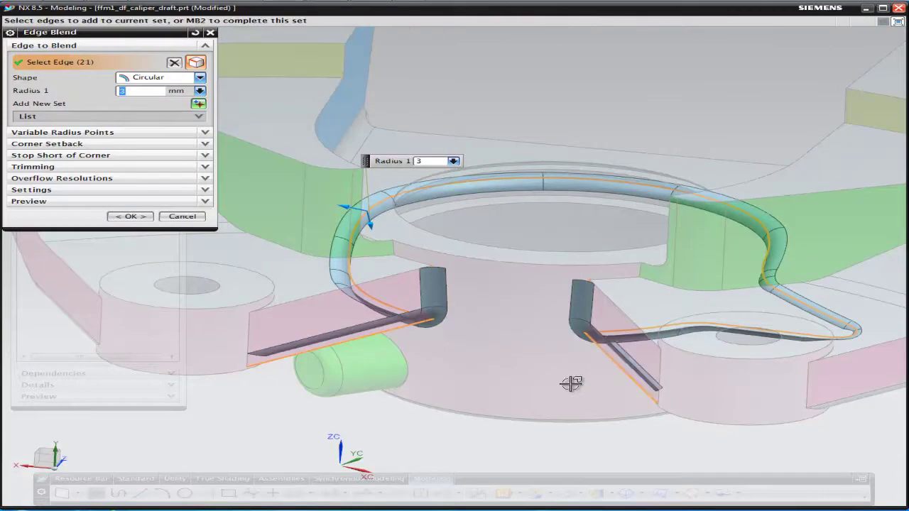
{"action": "middle_click", "coordinate": [522, 389]}
{"action": "middle_click", "coordinate": [522, 390]}
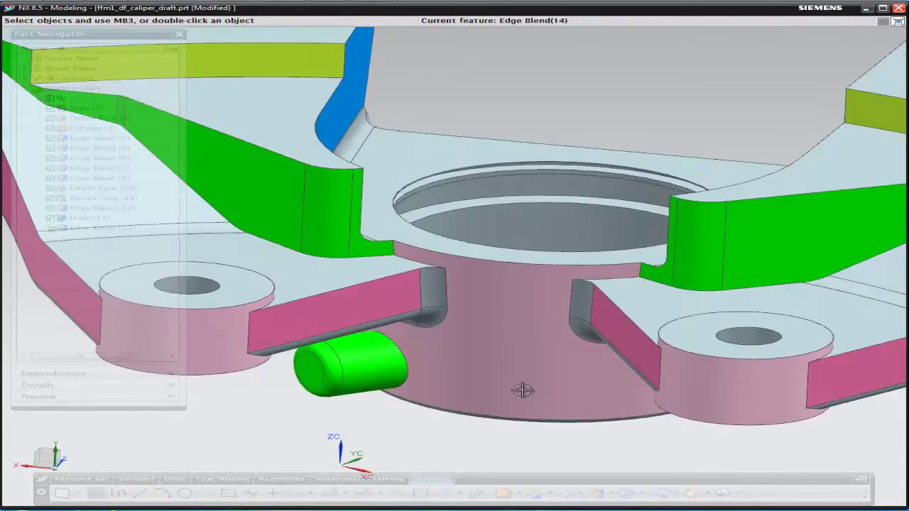
{"action": "middle_click_drag", "start_coordinate": [526, 390], "coordinate": [574, 395]}
Step: Make Edge Blend (6) current, rolling back Edge Blend (7) through Edge Blend (14)
{"action": "scroll", "coordinate": [574, 427], "scroll_direction": "down", "scroll_amount": 5}
{"action": "middle_click_drag", "start_coordinate": [578, 426], "coordinate": [497, 429]}
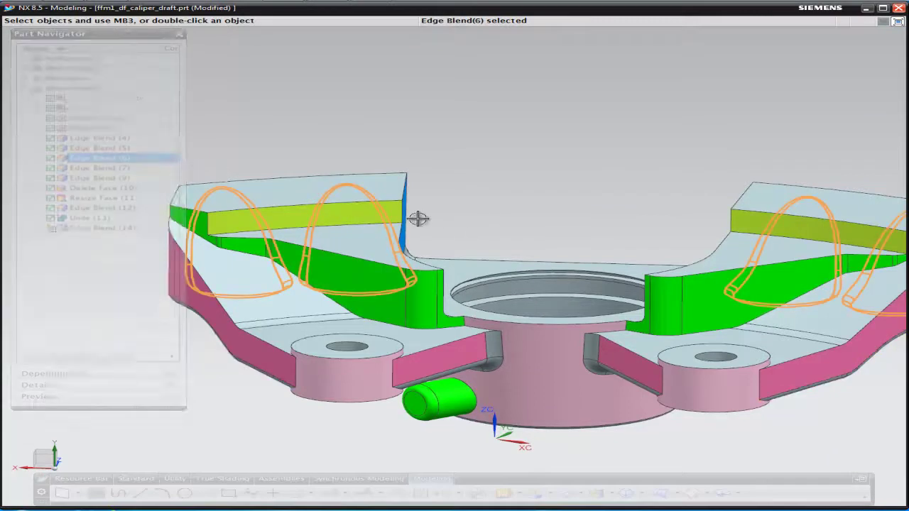
{"action": "right_click", "coordinate": [142, 159]}
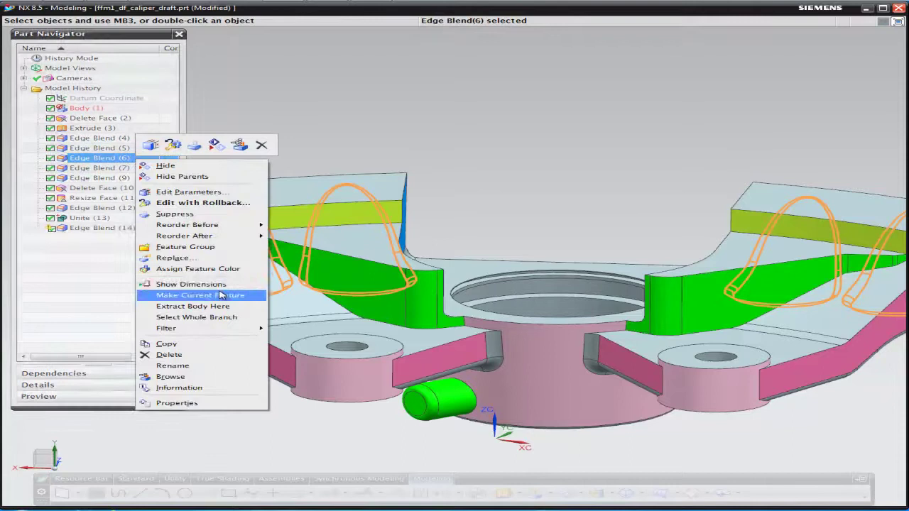
{"action": "left_click", "coordinate": [222, 295]}
{"action": "mouse_move", "coordinate": [668, 353]}
{"action": "middle_mouse_down"}
{"action": "mouse_move", "coordinate": [649, 372]}
{"action": "mouse_move", "coordinate": [646, 420]}
{"action": "mouse_move", "coordinate": [661, 364]}
{"action": "mouse_move", "coordinate": [826, 336]}
{"action": "mouse_move", "coordinate": [848, 246]}
{"action": "mouse_move", "coordinate": [871, 207]}
{"action": "mouse_move", "coordinate": [824, 301]}
{"action": "mouse_move", "coordinate": [548, 319]}
{"action": "mouse_move", "coordinate": [677, 314]}
{"action": "mouse_move", "coordinate": [662, 315]}
{"action": "mouse_move", "coordinate": [653, 251]}
{"action": "mouse_move", "coordinate": [669, 345]}
{"action": "middle_mouse_up"}
{"action": "scroll", "coordinate": [667, 345], "scroll_direction": "down", "scroll_amount": 2}
{"action": "middle_click_drag", "start_coordinate": [551, 243], "coordinate": [596, 244]}
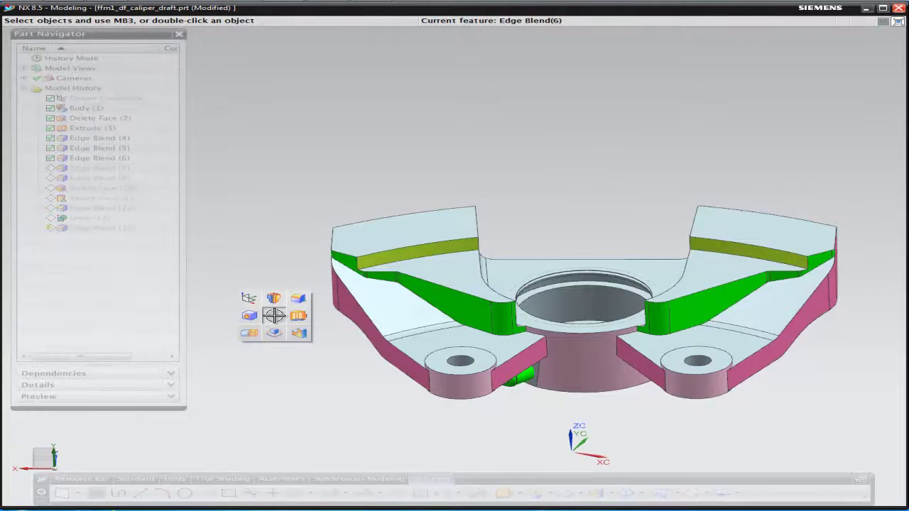
Step: Start a From Edges draft with the default direction and select the first tangent edge chain
{"action": "left_click", "coordinate": [275, 333]}
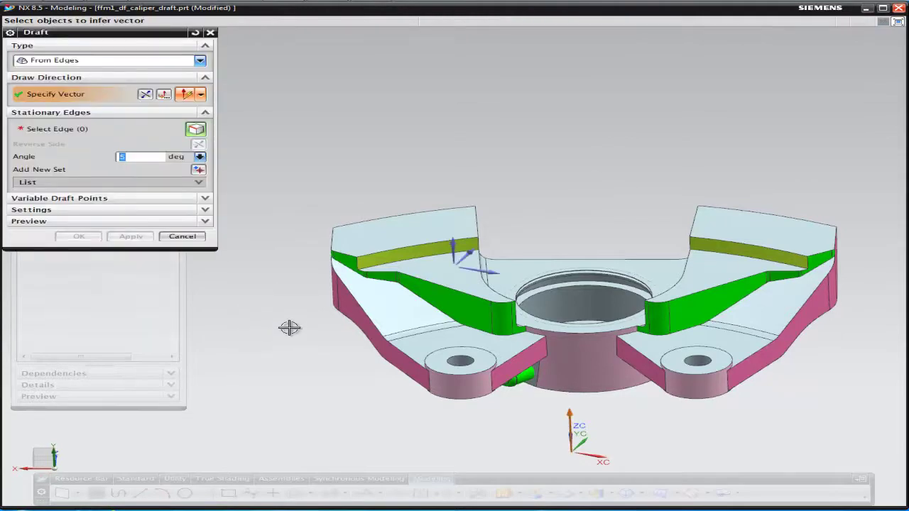
{"action": "left_click", "coordinate": [452, 243]}
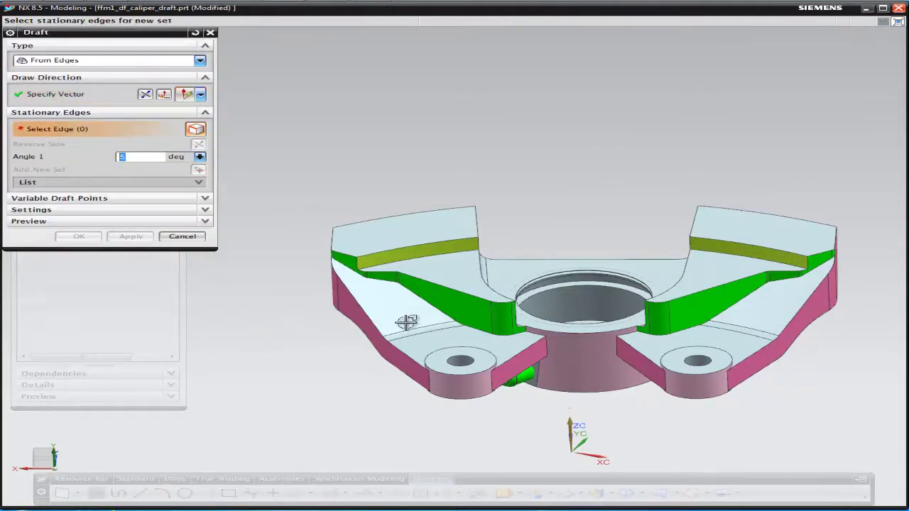
{"action": "left_click", "coordinate": [450, 283]}
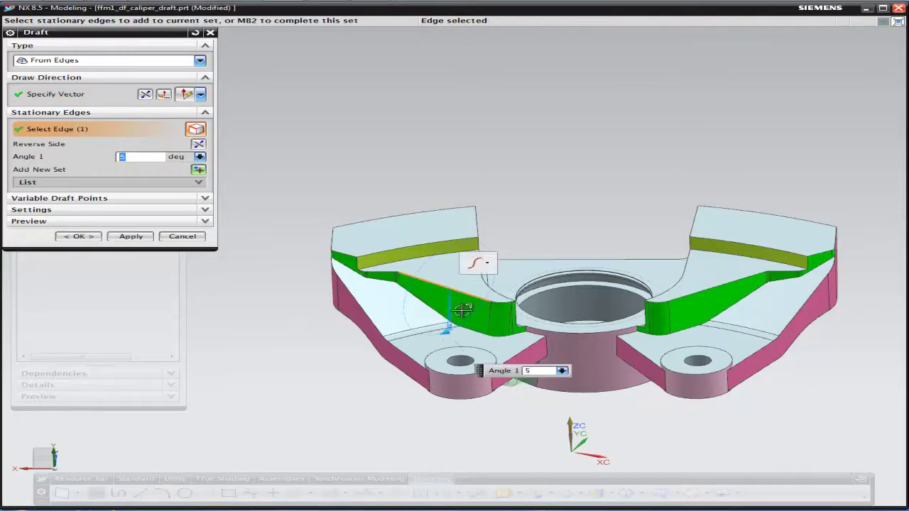
{"action": "scroll", "coordinate": [455, 268], "scroll_direction": "up", "scroll_amount": 3}
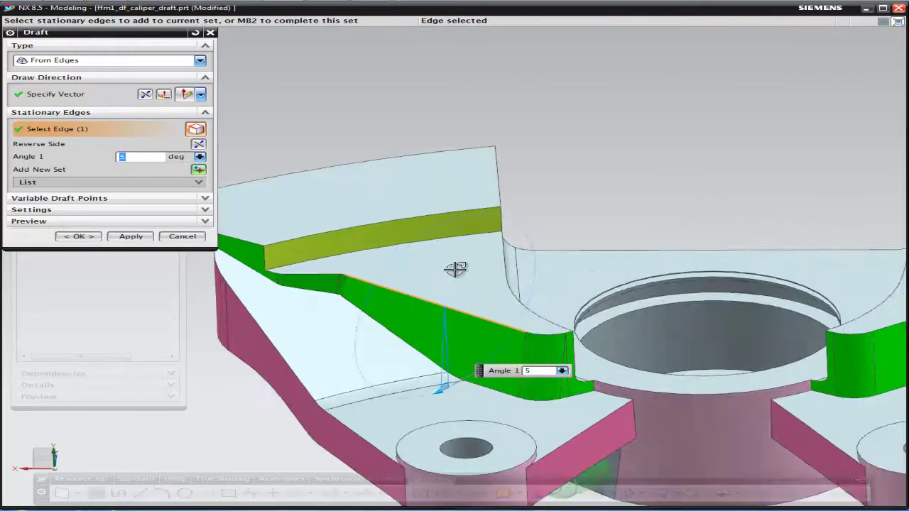
{"action": "right_click", "coordinate": [403, 292]}
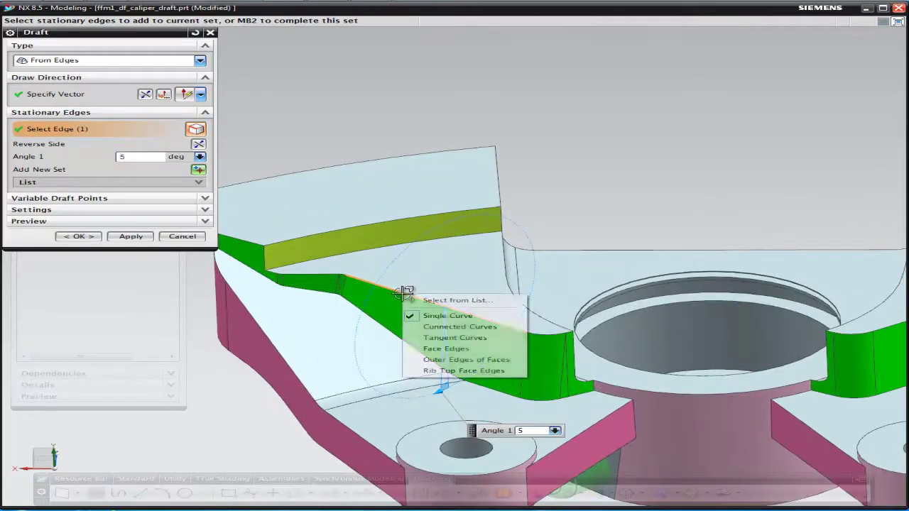
{"action": "left_click", "coordinate": [480, 336]}
Step: Add the right-side chain and upper olive edges for 16 stationary edges at 5°
{"action": "scroll", "coordinate": [550, 348], "scroll_direction": "down", "scroll_amount": 3}
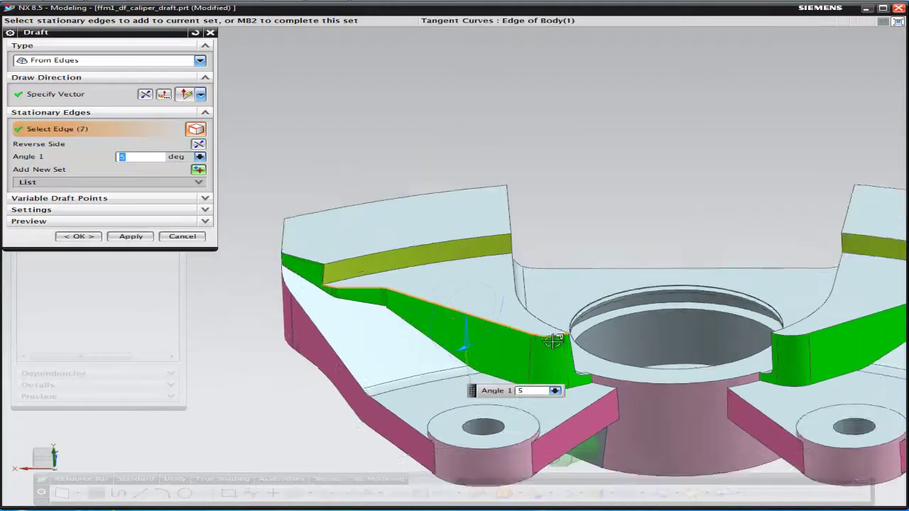
{"action": "left_click", "coordinate": [796, 321]}
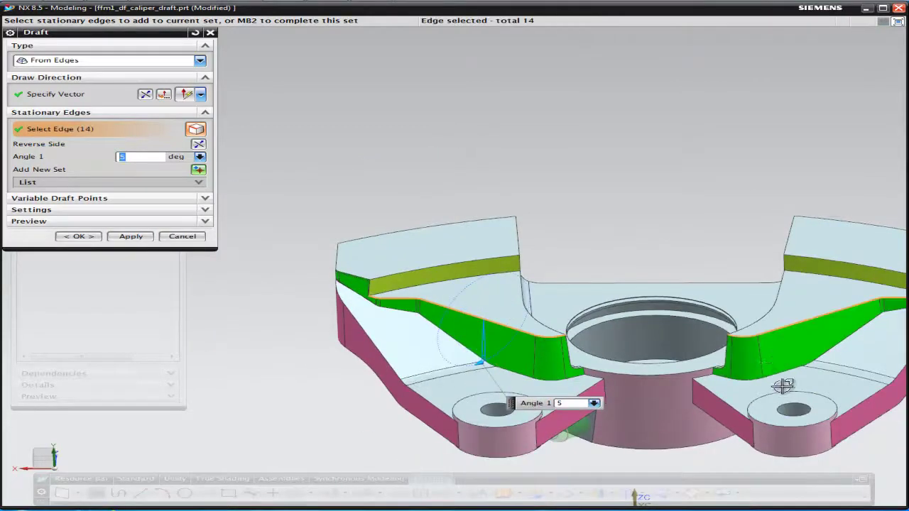
{"action": "middle_click_drag", "start_coordinate": [646, 285], "coordinate": [568, 233], "text": "shift"}
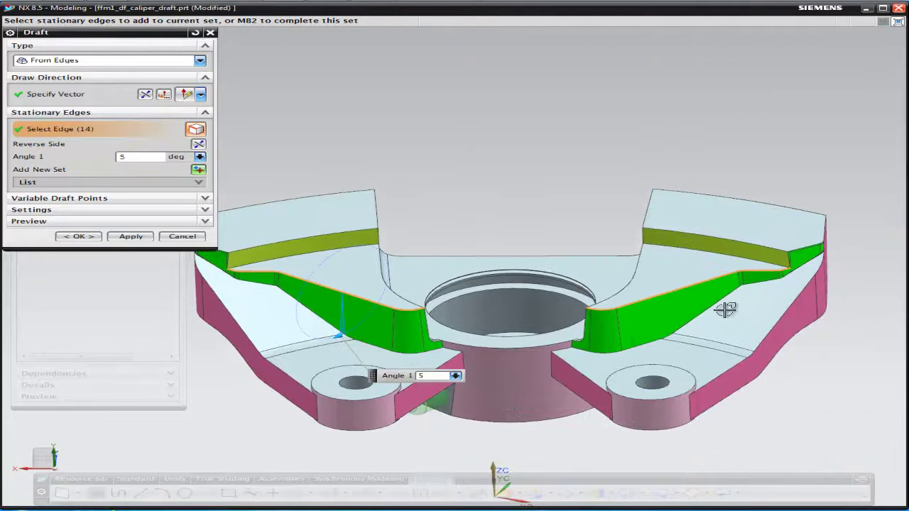
{"action": "left_click", "coordinate": [713, 237]}
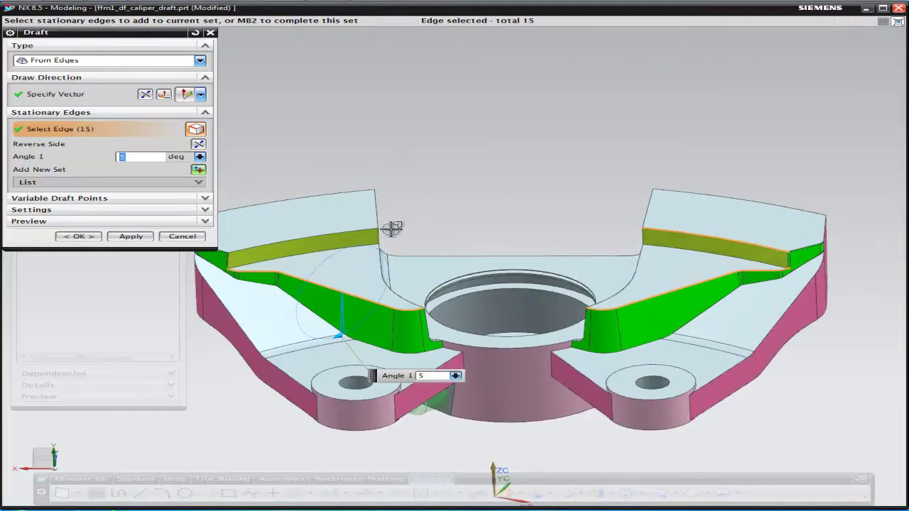
{"action": "left_click", "coordinate": [339, 233]}
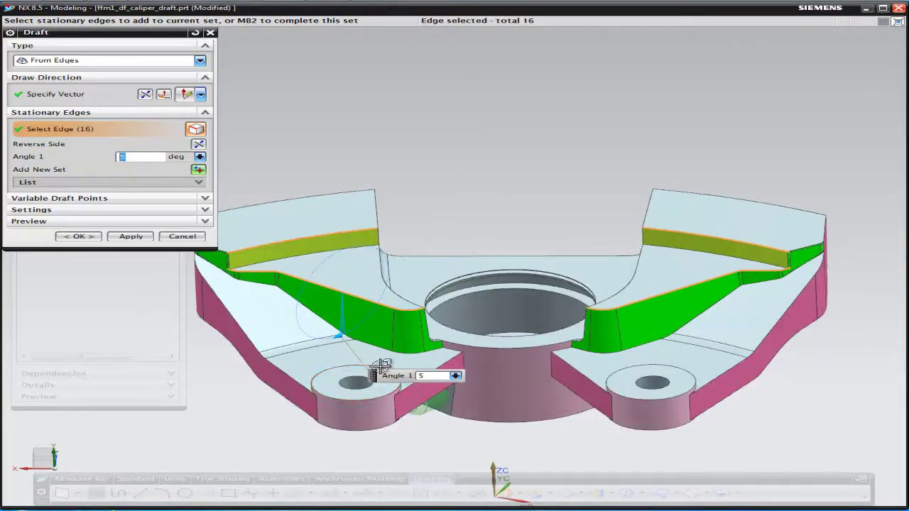
{"action": "left_click_drag", "start_coordinate": [334, 335], "coordinate": [332, 340]}
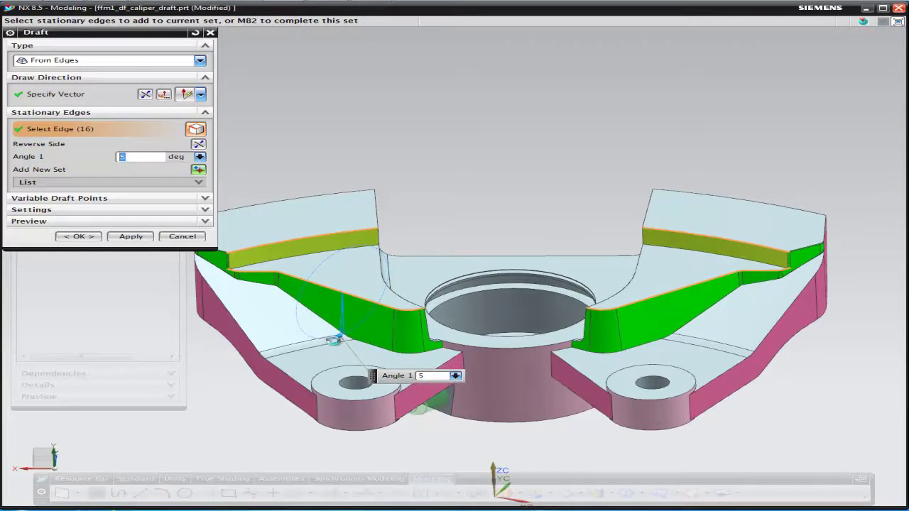
Step: Apply the 16-edge 5° draft
{"action": "left_click", "coordinate": [129, 236]}
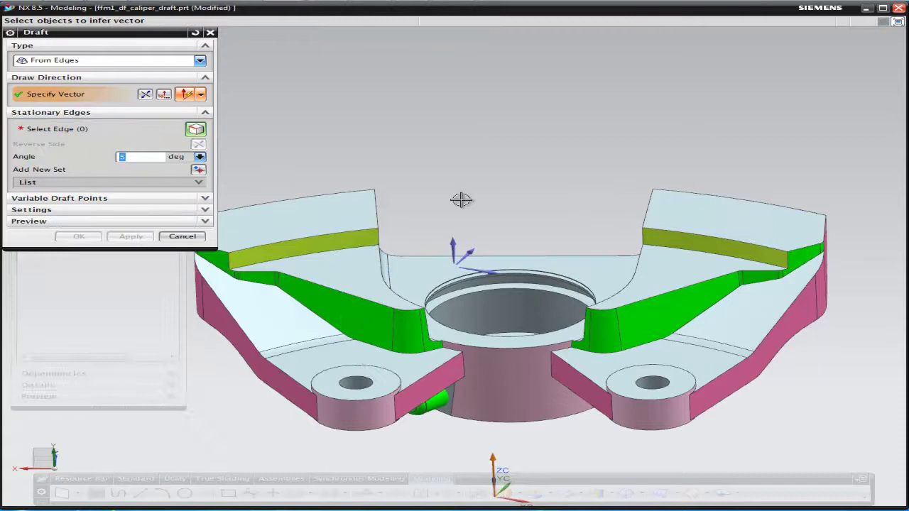
{"action": "middle_click_drag", "start_coordinate": [625, 207], "coordinate": [591, 213]}
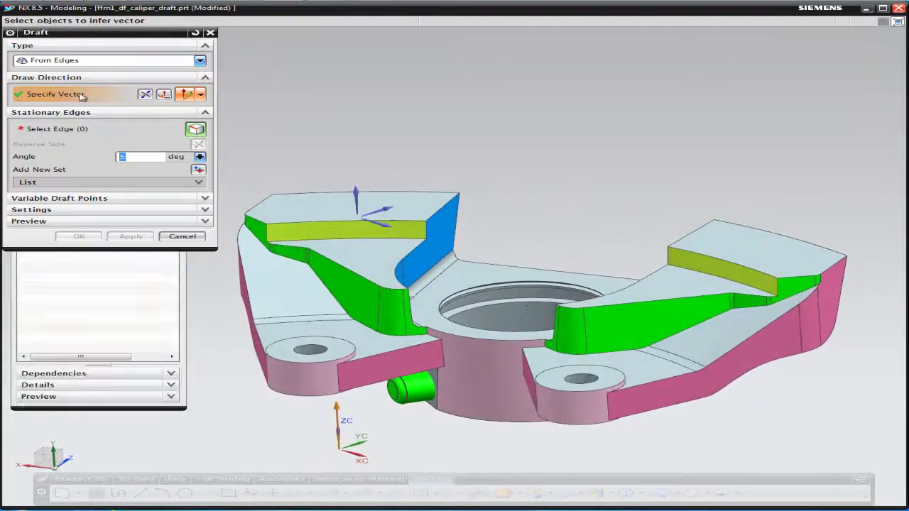
{"action": "middle_click_drag", "start_coordinate": [486, 212], "coordinate": [581, 258]}
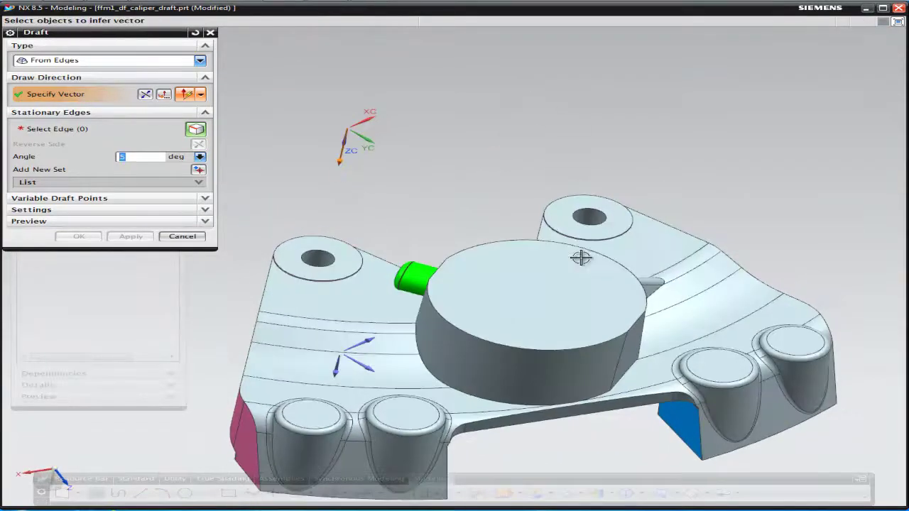
Step: Draft the two lugs from their top edges along the cylinder's top-face direction
{"action": "left_click", "coordinate": [520, 302]}
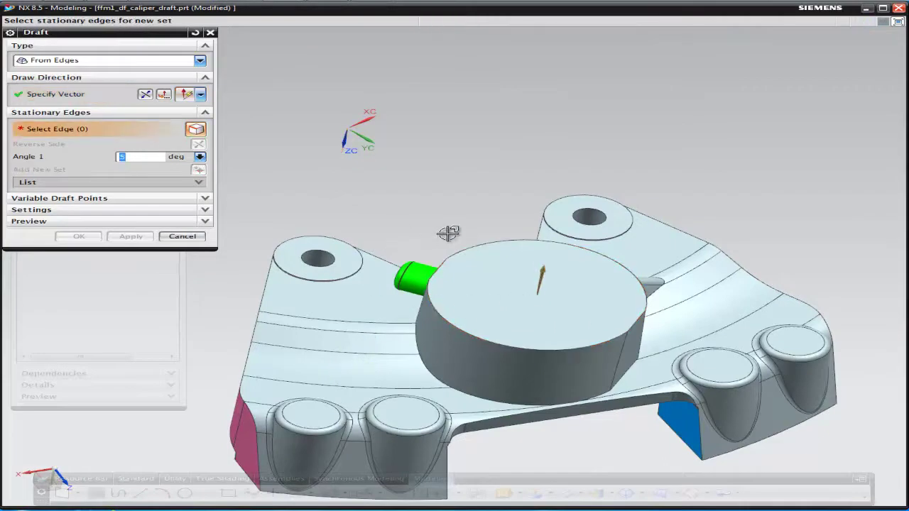
{"action": "middle_click_drag", "start_coordinate": [448, 233], "coordinate": [235, 287]}
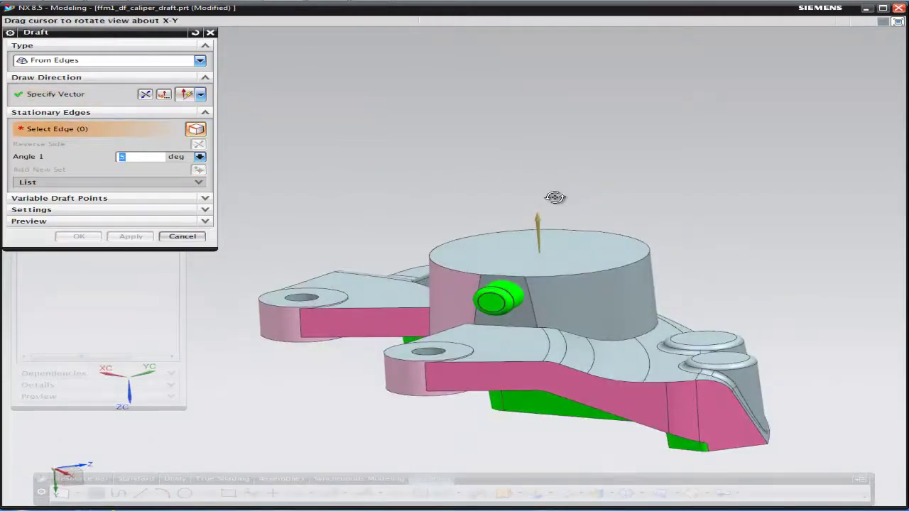
{"action": "left_click", "coordinate": [270, 307]}
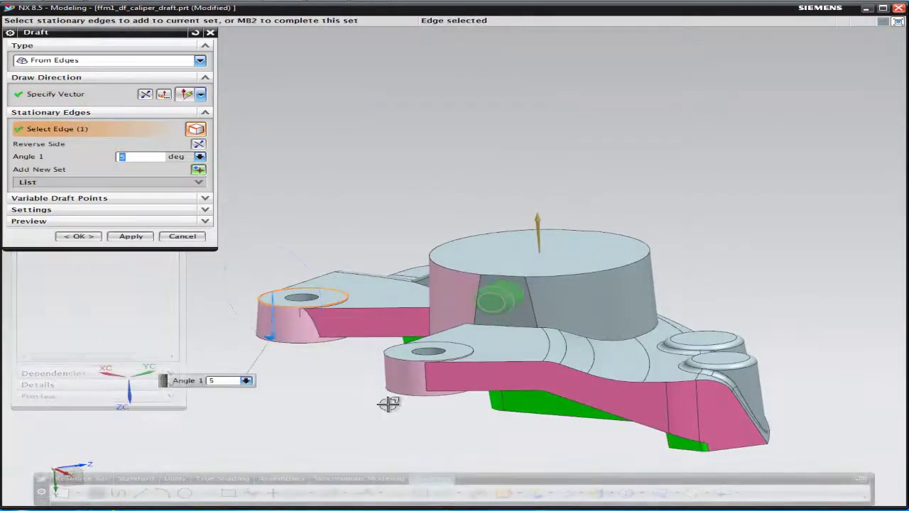
{"action": "left_click", "coordinate": [402, 360]}
{"action": "scroll", "coordinate": [290, 405], "scroll_direction": "down", "scroll_amount": 2}
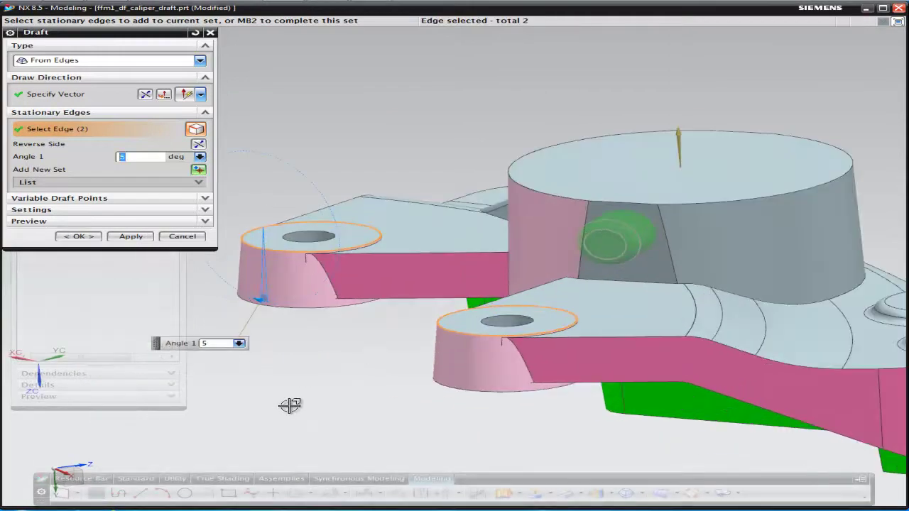
{"action": "left_click", "coordinate": [130, 237]}
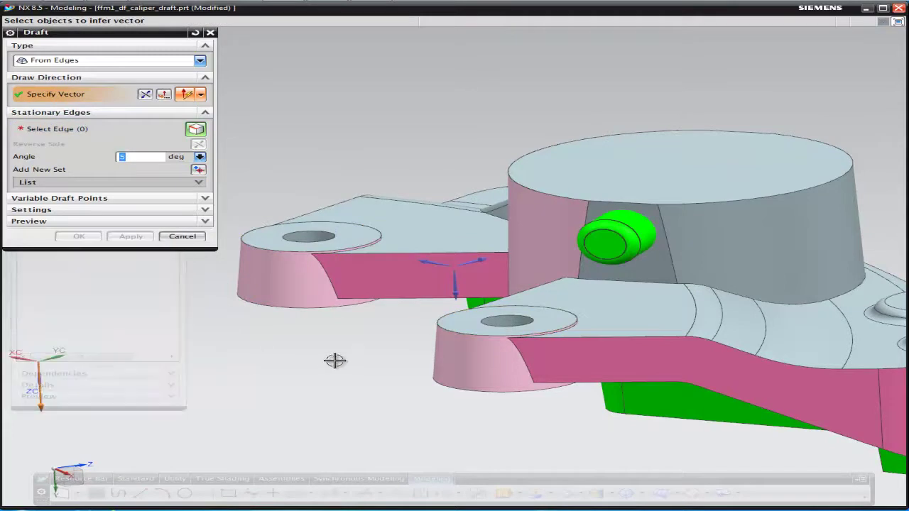
Step: Set the draft direction from the top face and pick the first wing edge
{"action": "middle_click_drag", "start_coordinate": [339, 360], "coordinate": [419, 370]}
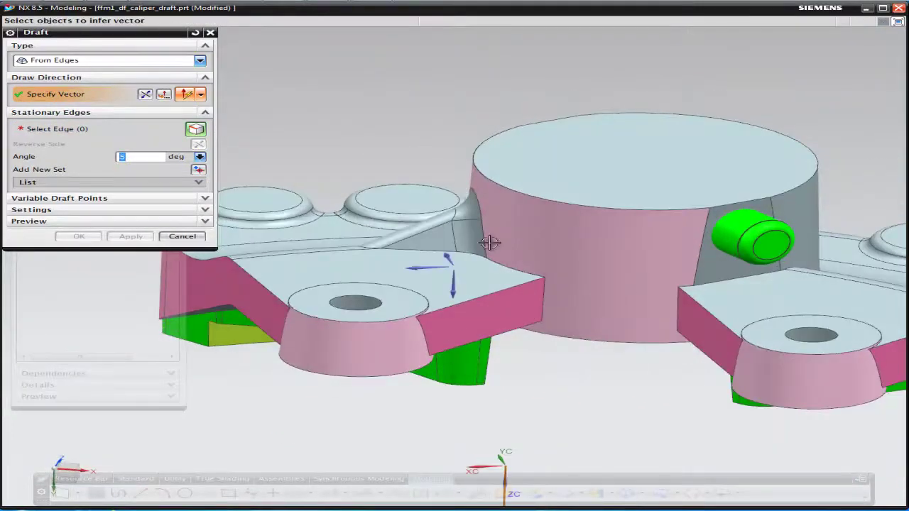
{"action": "middle_click_drag", "start_coordinate": [507, 193], "coordinate": [678, 365]}
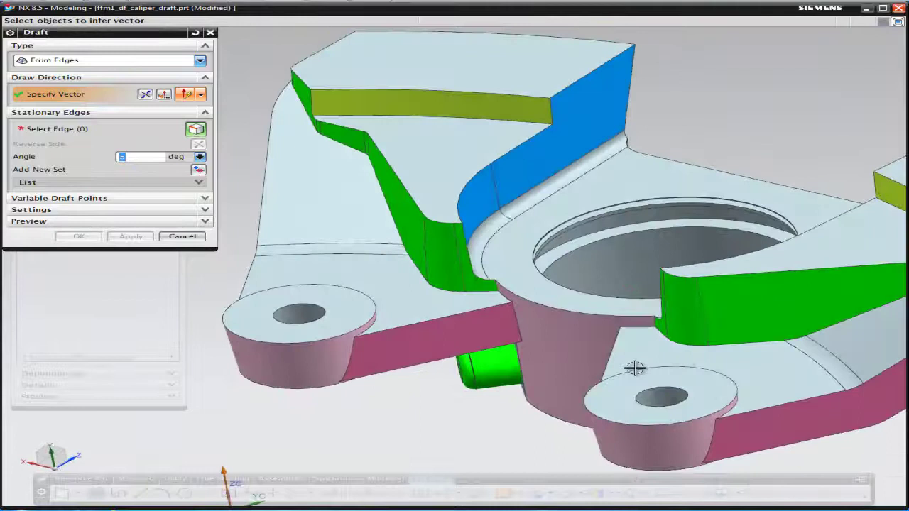
{"action": "scroll", "coordinate": [532, 382], "scroll_direction": "down", "scroll_amount": 4}
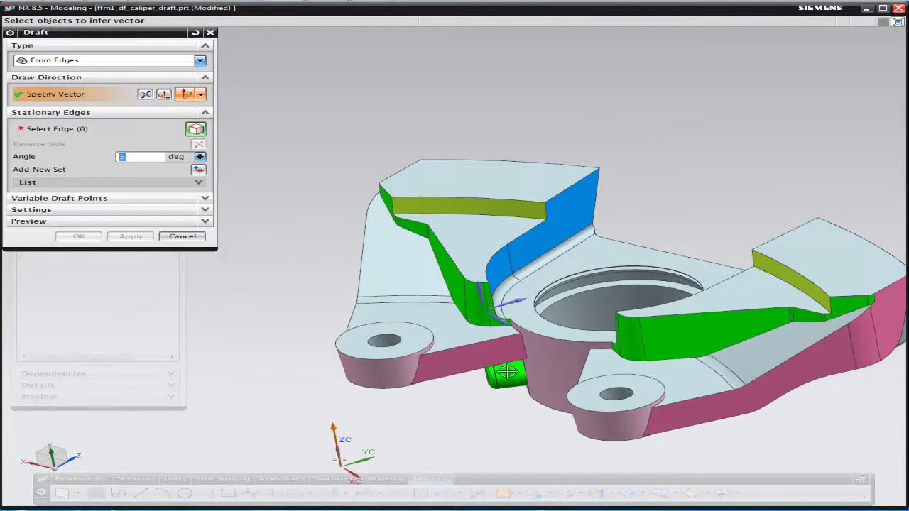
{"action": "middle_click_drag", "start_coordinate": [486, 390], "coordinate": [295, 490]}
{"action": "middle_click_drag", "start_coordinate": [557, 220], "coordinate": [527, 228]}
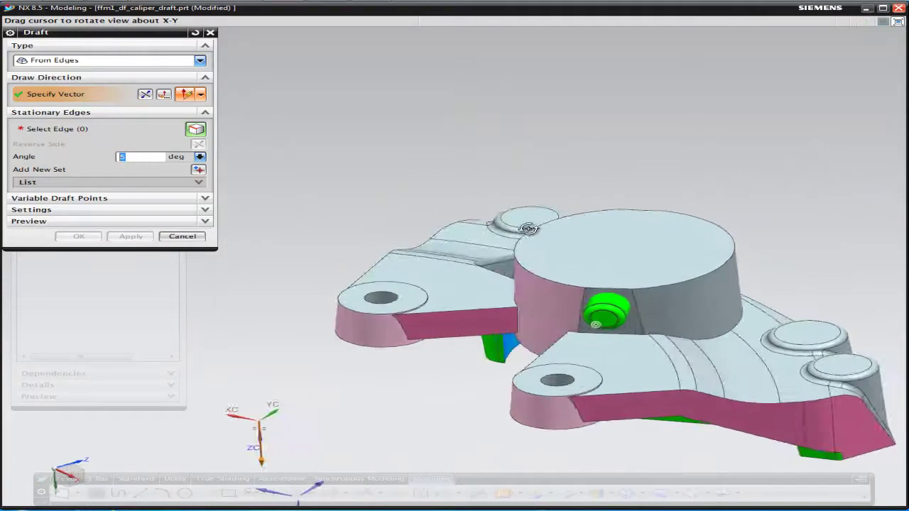
{"action": "left_click", "coordinate": [608, 241]}
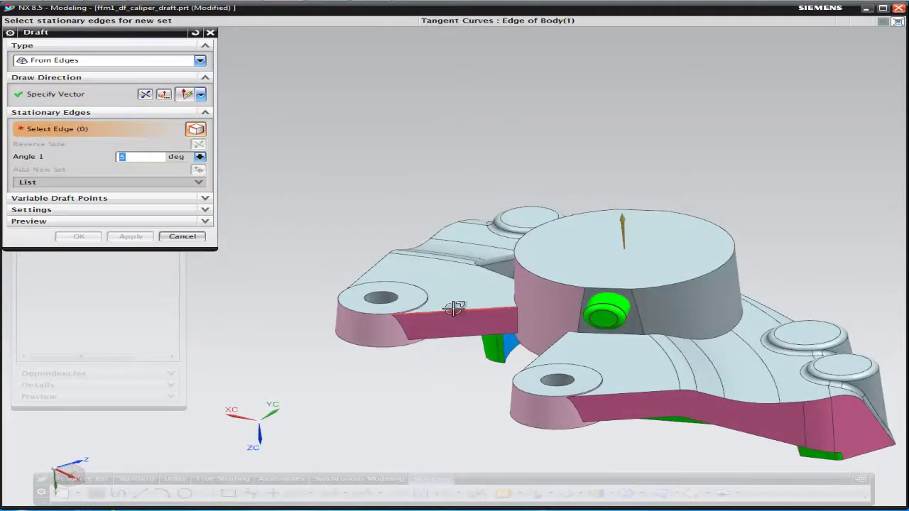
{"action": "left_click", "coordinate": [455, 307]}
Step: Add both wings' top edges under the Single Curve rule, plus the left lower edge
{"action": "middle_click_drag", "start_coordinate": [416, 434], "coordinate": [609, 337]}
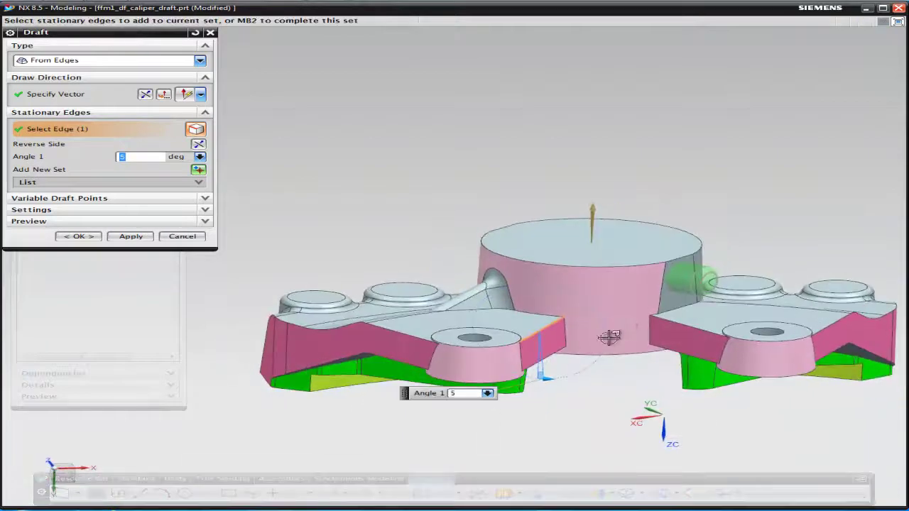
{"action": "left_click", "coordinate": [691, 326]}
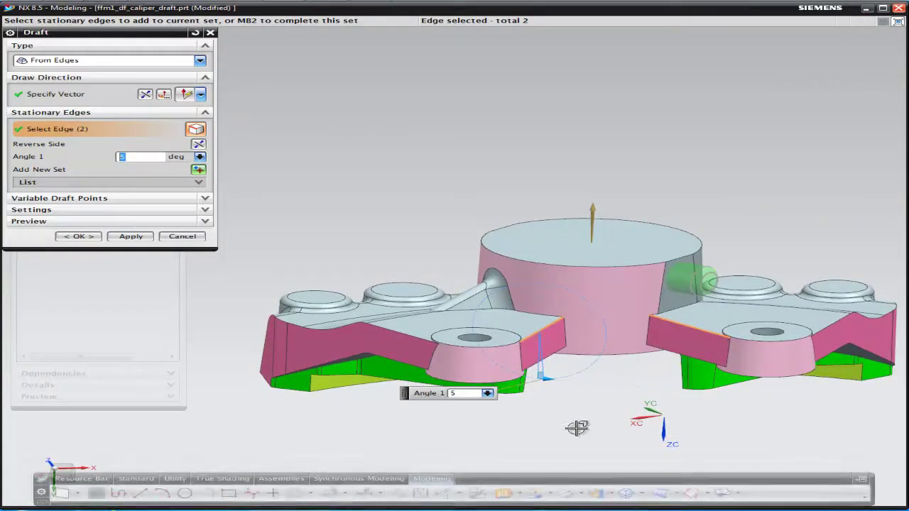
{"action": "left_click", "coordinate": [400, 332]}
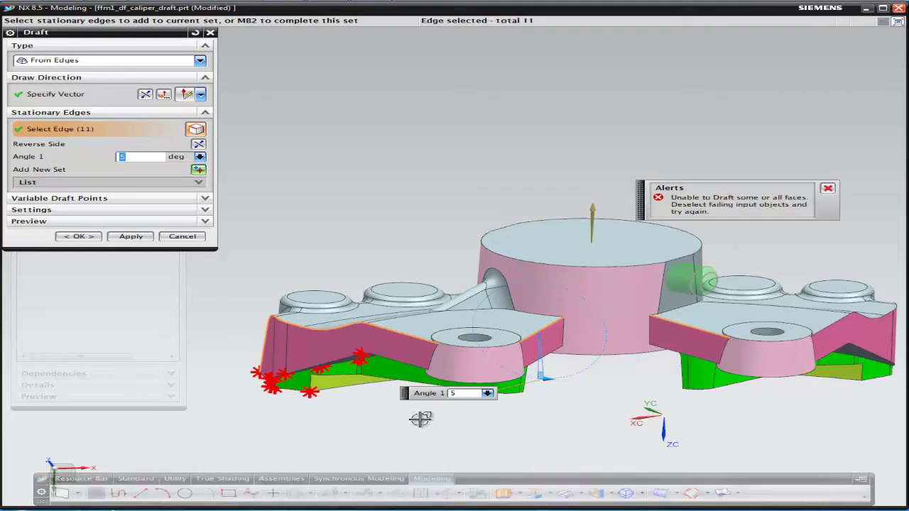
{"action": "right_click", "coordinate": [409, 334]}
{"action": "left_click", "coordinate": [426, 342]}
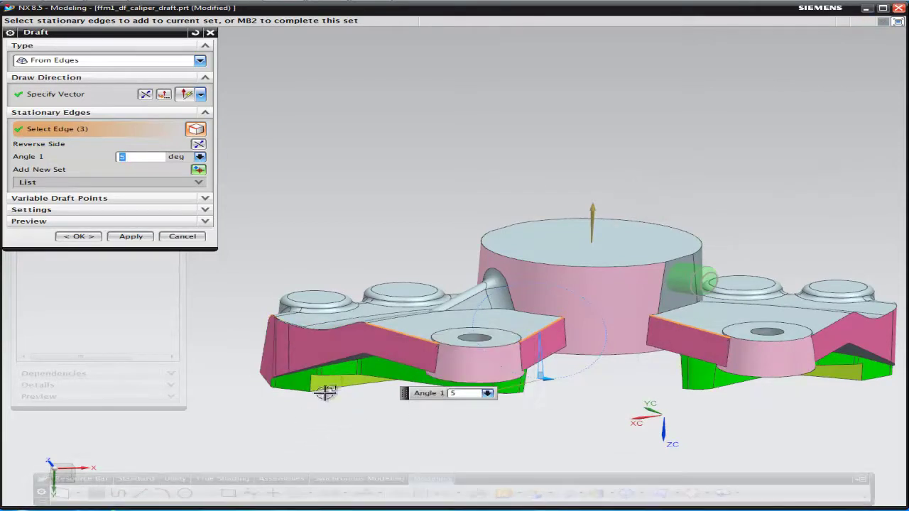
{"action": "middle_click_drag", "start_coordinate": [319, 396], "coordinate": [399, 414]}
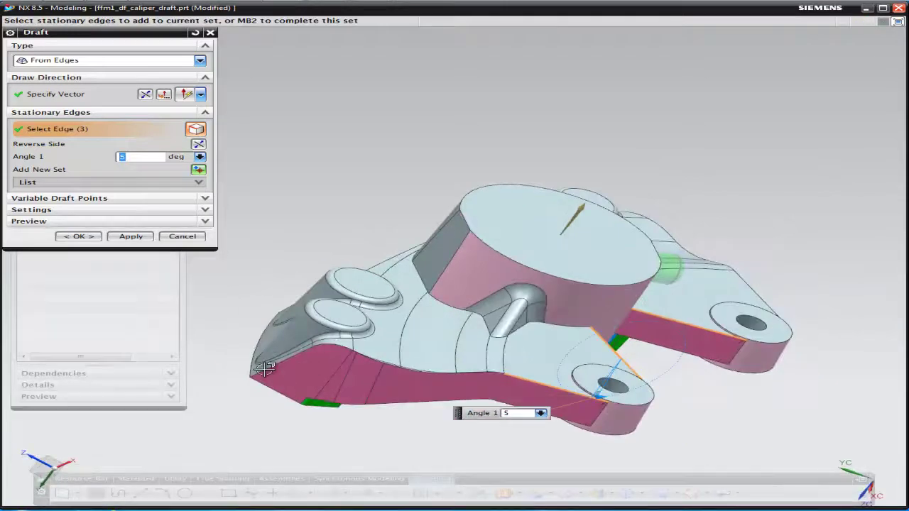
{"action": "left_click", "coordinate": [265, 367]}
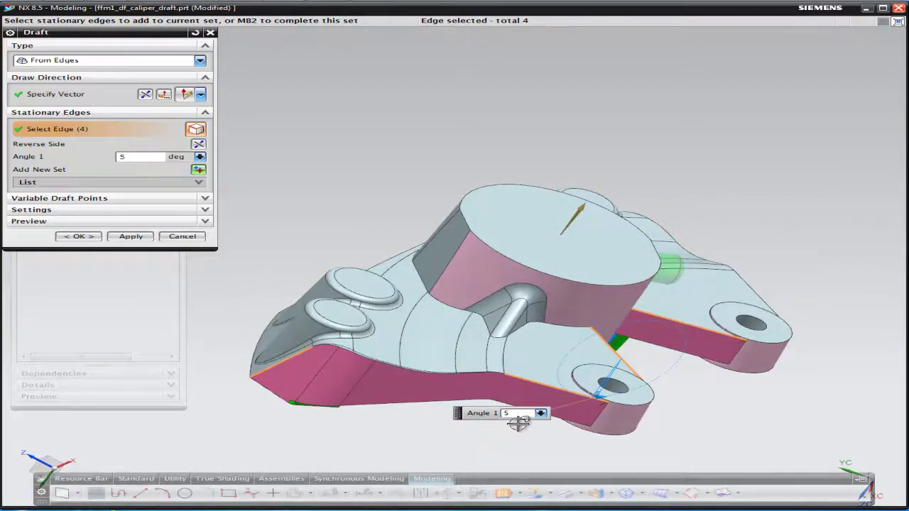
Step: Add the last two stationary edges and create the six-edge 5° draft
{"action": "scroll", "coordinate": [412, 427], "scroll_direction": "up", "scroll_amount": 5}
{"action": "middle_click_drag", "start_coordinate": [467, 431], "coordinate": [310, 372]}
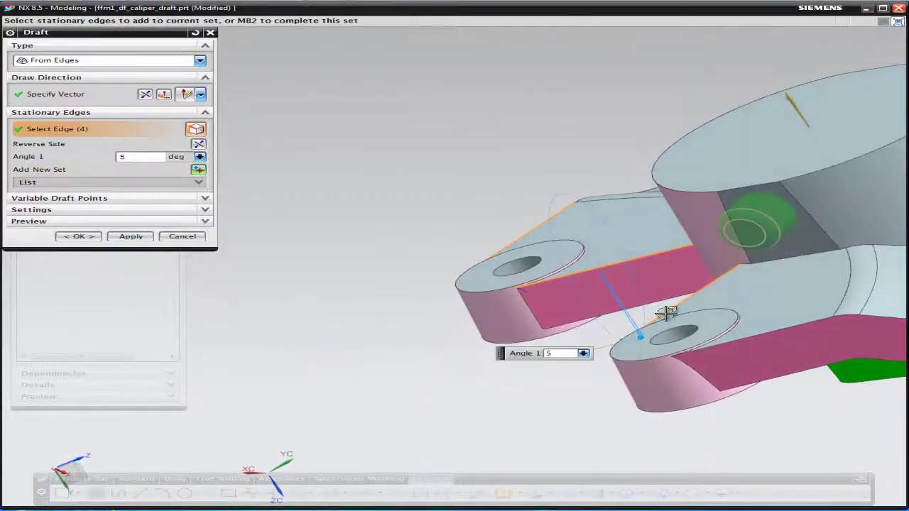
{"action": "left_click", "coordinate": [752, 335]}
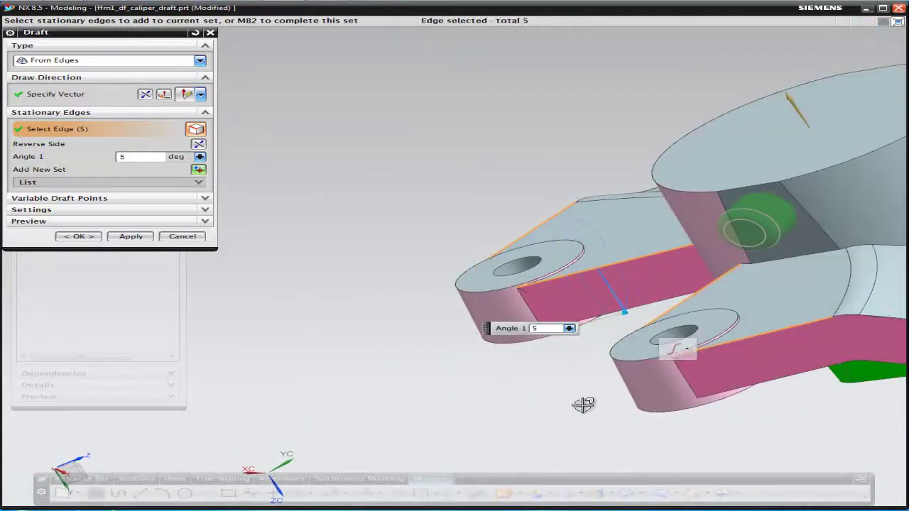
{"action": "middle_click_drag", "start_coordinate": [584, 404], "coordinate": [220, 357]}
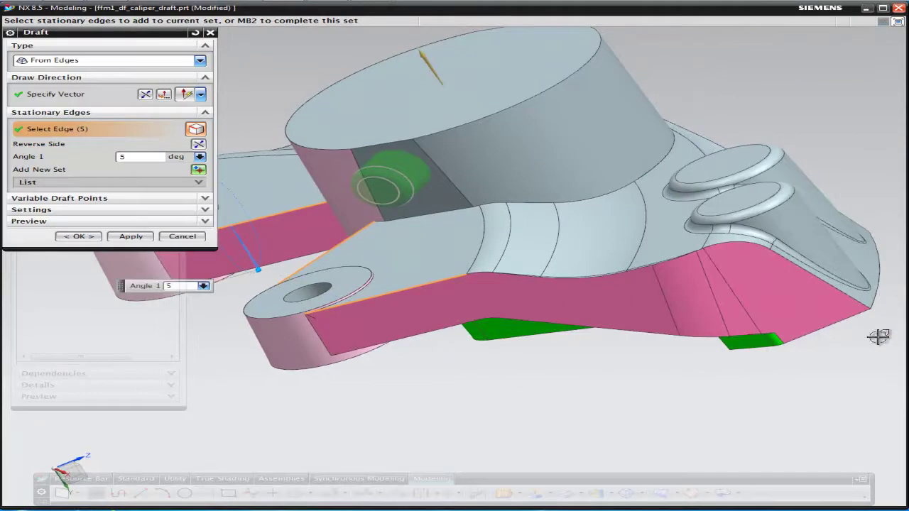
{"action": "left_click", "coordinate": [847, 294]}
{"action": "middle_click_drag", "start_coordinate": [644, 373], "coordinate": [616, 403]}
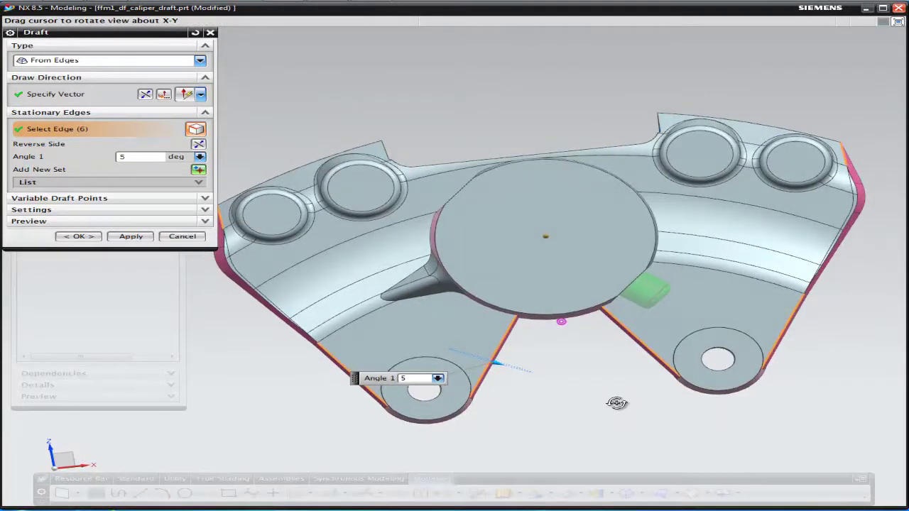
{"action": "middle_click_drag", "start_coordinate": [616, 403], "coordinate": [710, 395]}
{"action": "middle_click", "coordinate": [711, 396]}
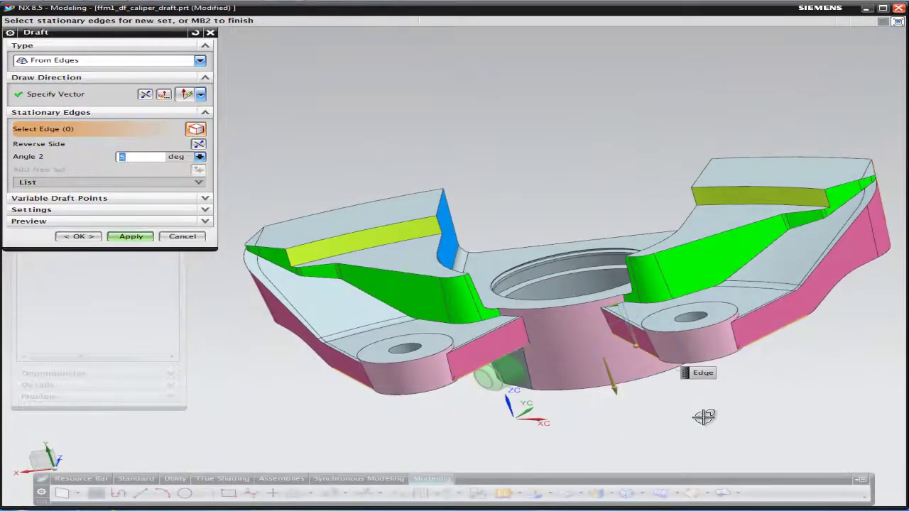
{"action": "middle_click", "coordinate": [723, 416]}
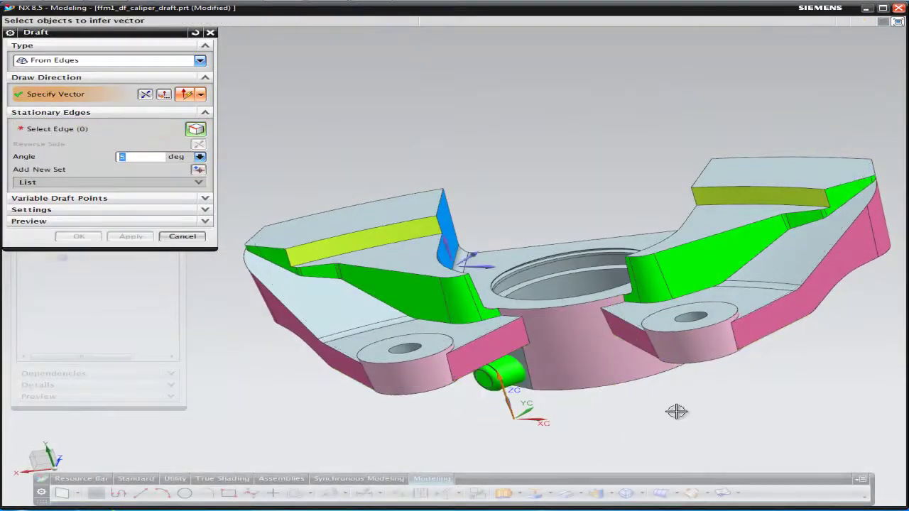
Step: Close the Draft dialog and make Edge Blend (16) the current feature
{"action": "mouse_move", "coordinate": [637, 389]}
{"action": "middle_mouse_down"}
{"action": "mouse_move", "coordinate": [692, 430]}
{"action": "mouse_move", "coordinate": [679, 436]}
{"action": "mouse_move", "coordinate": [686, 402]}
{"action": "mouse_move", "coordinate": [622, 392]}
{"action": "mouse_move", "coordinate": [651, 400]}
{"action": "middle_mouse_up"}
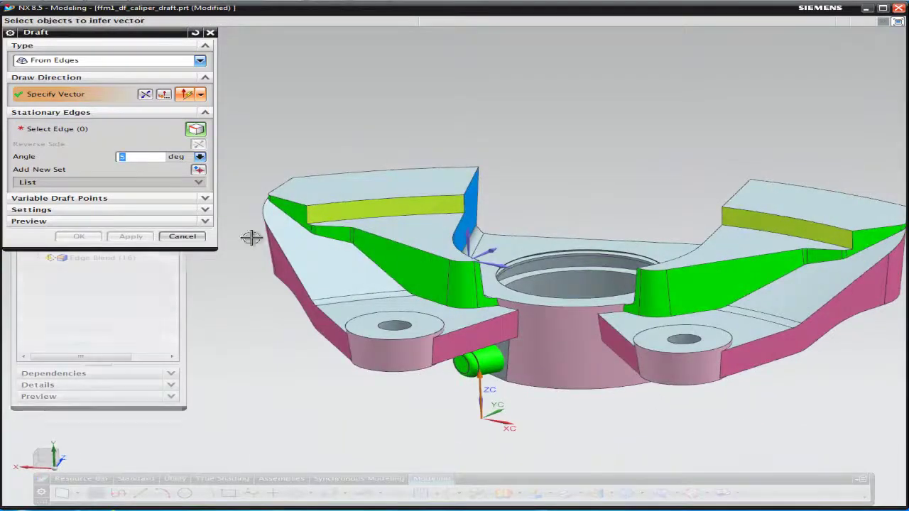
{"action": "left_click", "coordinate": [182, 236]}
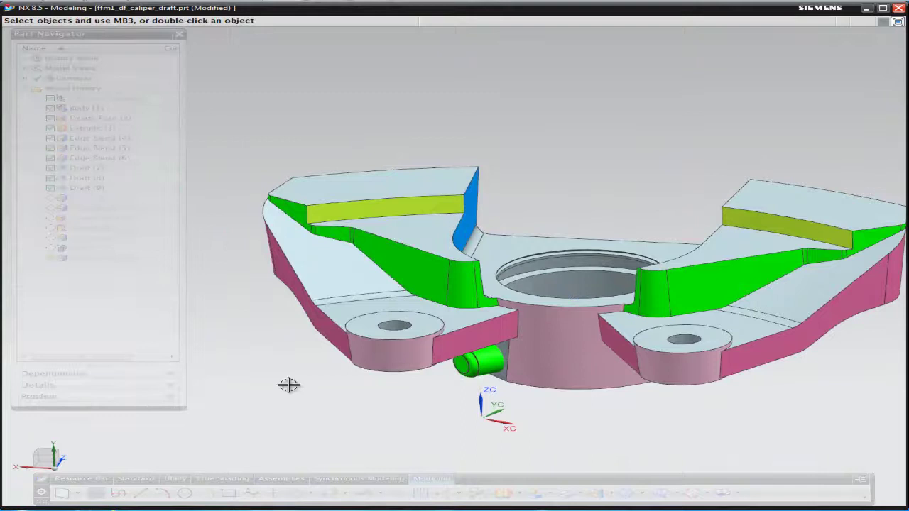
{"action": "right_click", "coordinate": [97, 259]}
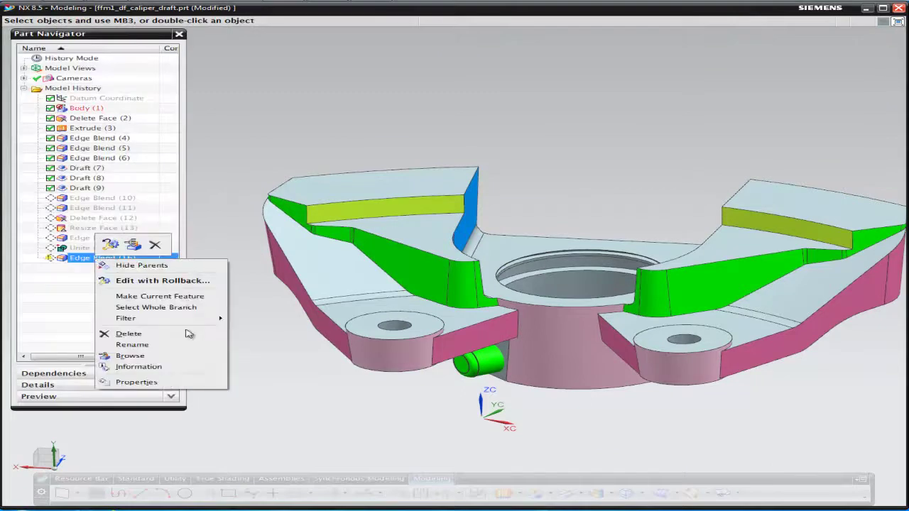
{"action": "left_click", "coordinate": [174, 300]}
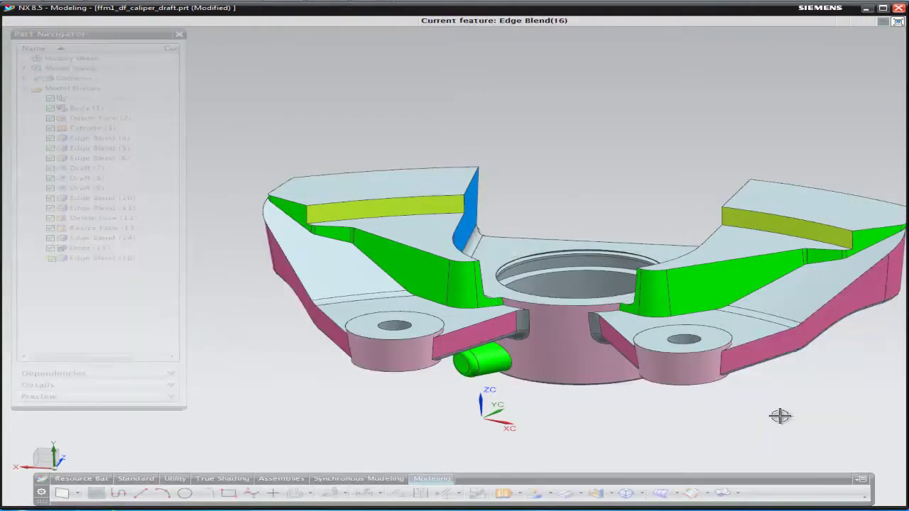
Step: Orbit to a side view and bring up the view orientation and rendering style menus
{"action": "middle_click_drag", "start_coordinate": [642, 409], "coordinate": [532, 410]}
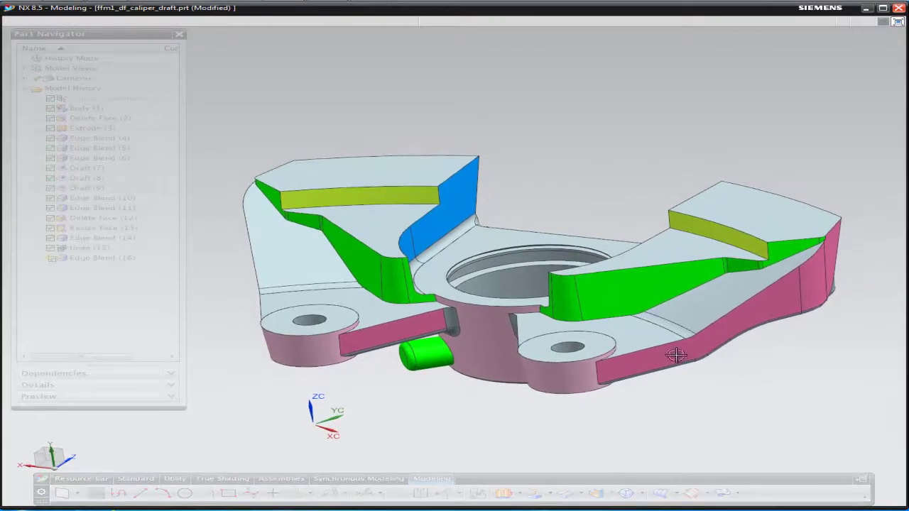
{"action": "middle_click_drag", "start_coordinate": [731, 352], "coordinate": [575, 309]}
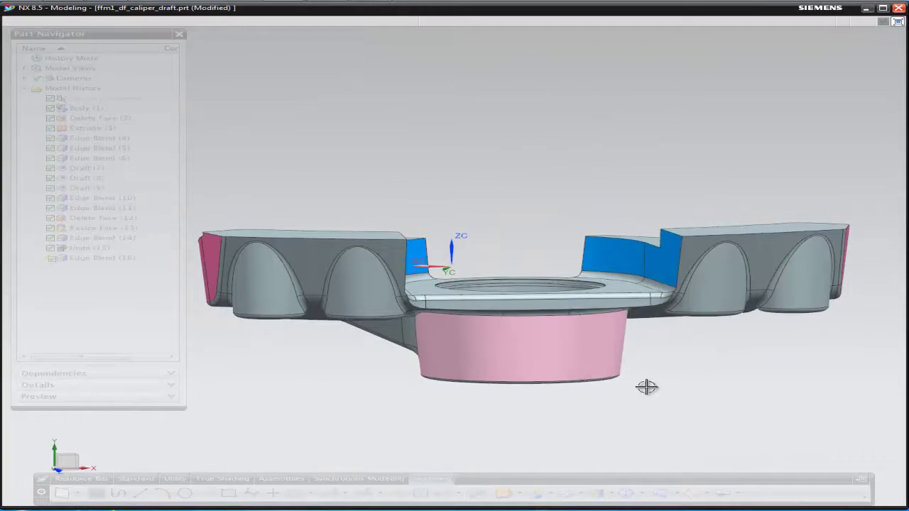
{"action": "right_click", "coordinate": [678, 386]}
{"action": "right_click", "coordinate": [682, 393]}
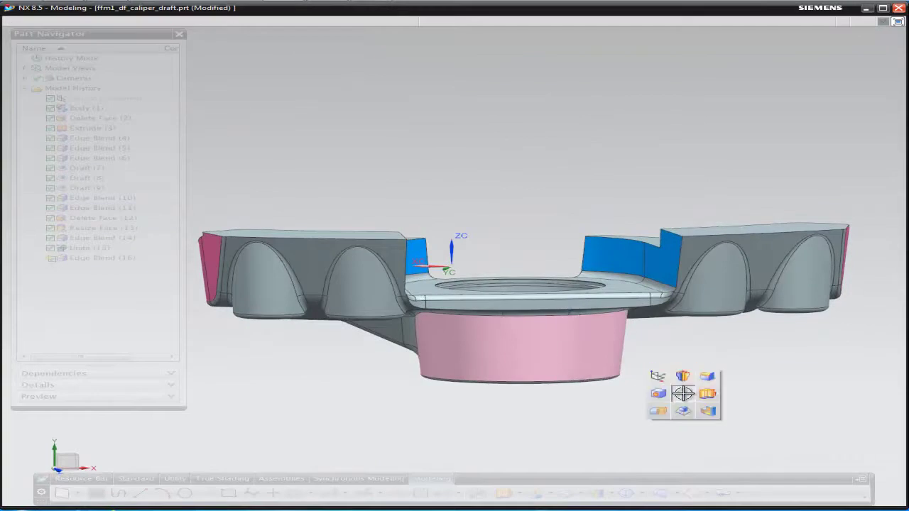
Step: Create a Tangent to Faces draft on the pocket's face chain, drawn from the top face
{"action": "left_click", "coordinate": [683, 406]}
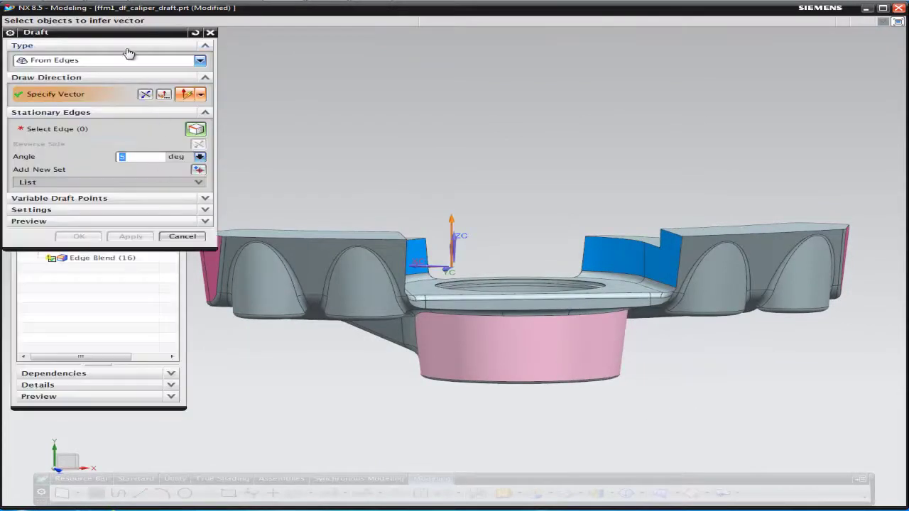
{"action": "left_click", "coordinate": [90, 64]}
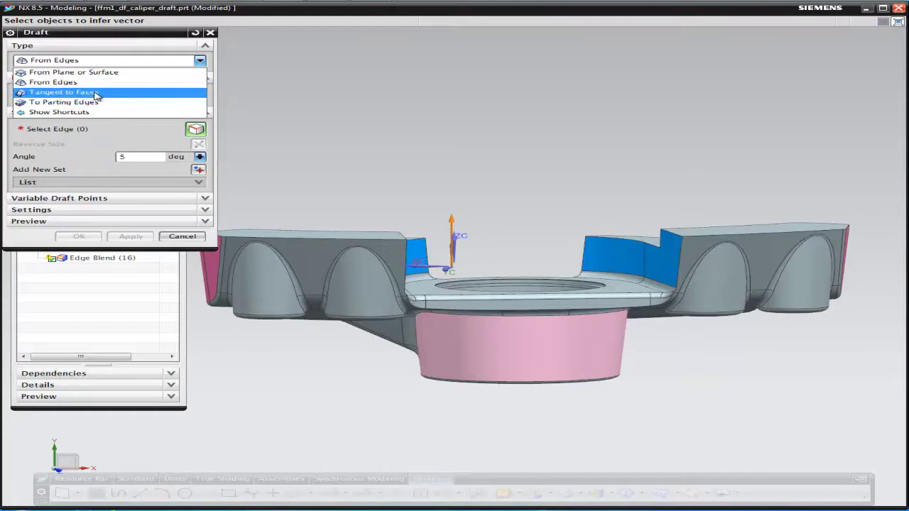
{"action": "left_click", "coordinate": [94, 93]}
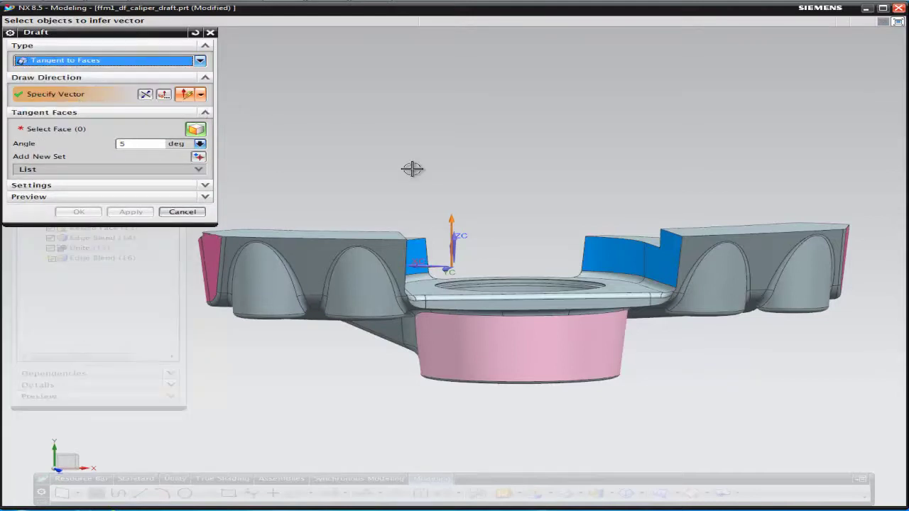
{"action": "left_click", "coordinate": [330, 233]}
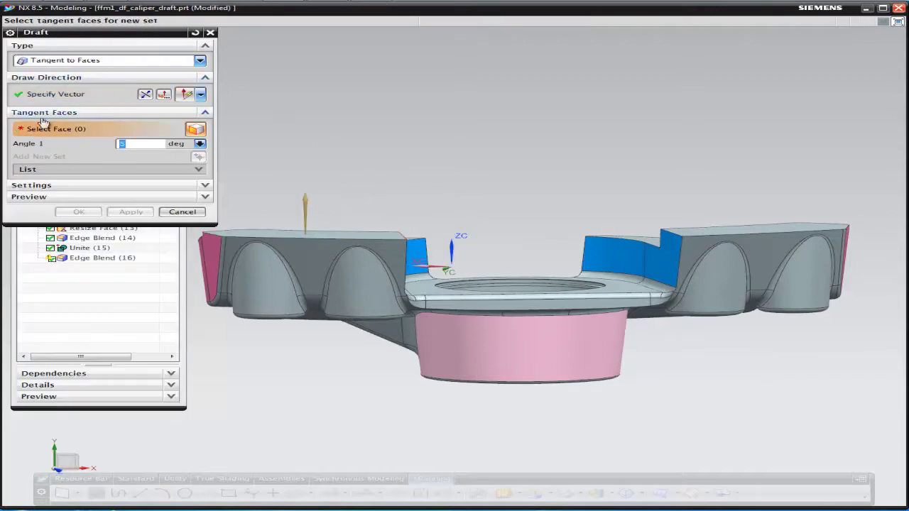
{"action": "middle_click_drag", "start_coordinate": [550, 144], "coordinate": [445, 215]}
{"action": "left_click", "coordinate": [448, 241]}
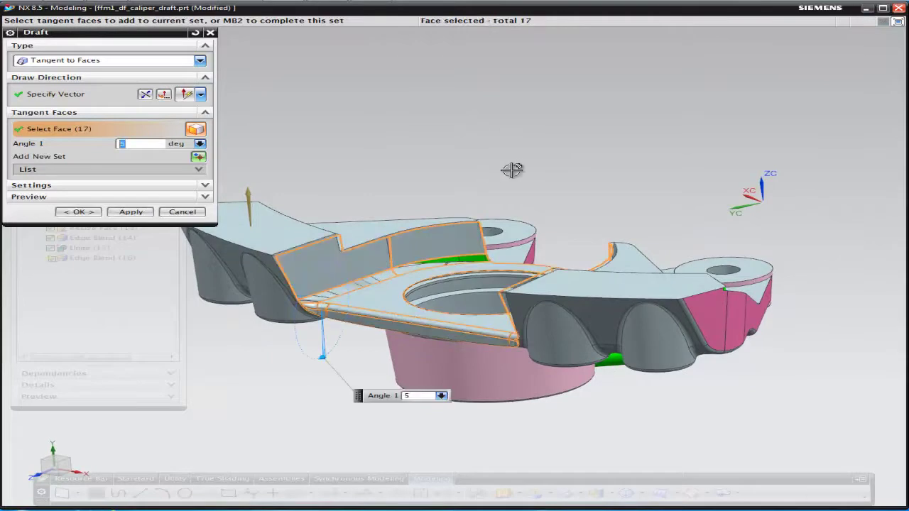
{"action": "mouse_move", "coordinate": [580, 168]}
{"action": "middle_mouse_down"}
{"action": "mouse_move", "coordinate": [561, 165]}
{"action": "mouse_move", "coordinate": [623, 140]}
{"action": "mouse_move", "coordinate": [593, 174]}
{"action": "middle_mouse_up"}
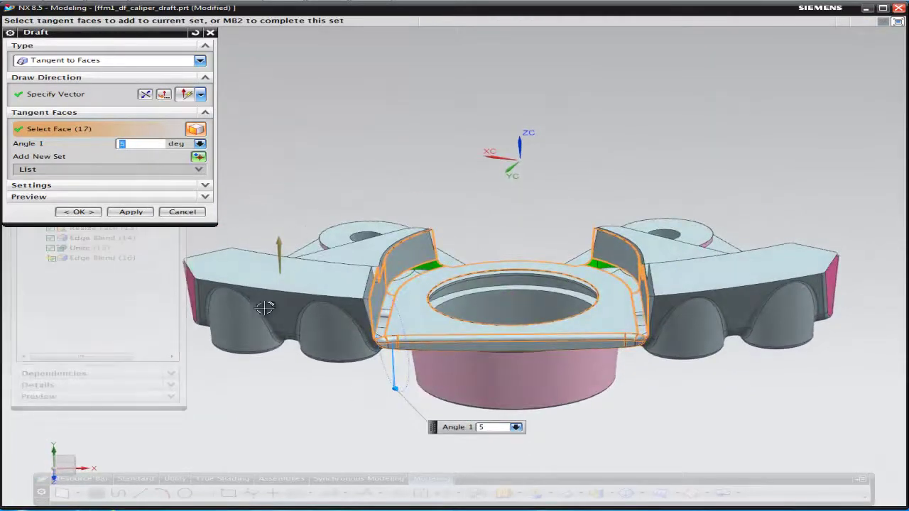
{"action": "left_click", "coordinate": [130, 213]}
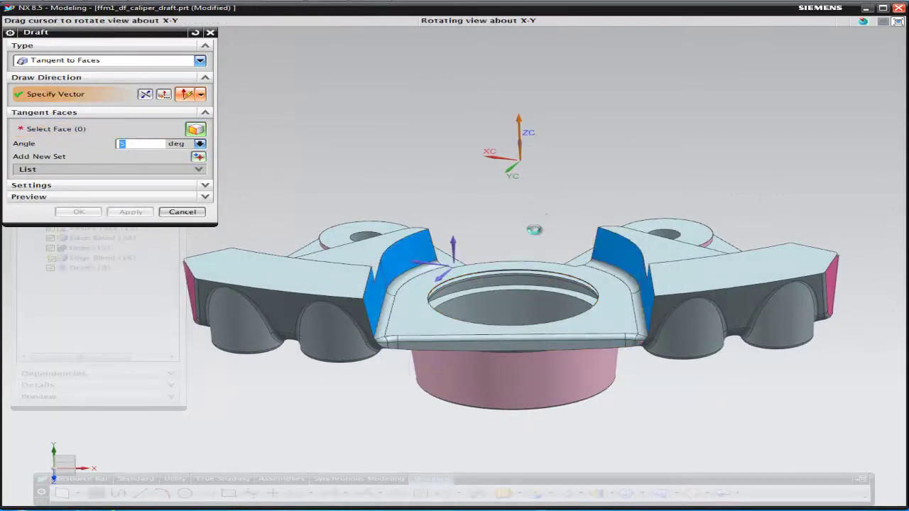
Step: Close the draft tool and view the flange tops from above
{"action": "middle_click_drag", "start_coordinate": [534, 229], "coordinate": [501, 204]}
{"action": "left_click", "coordinate": [183, 212]}
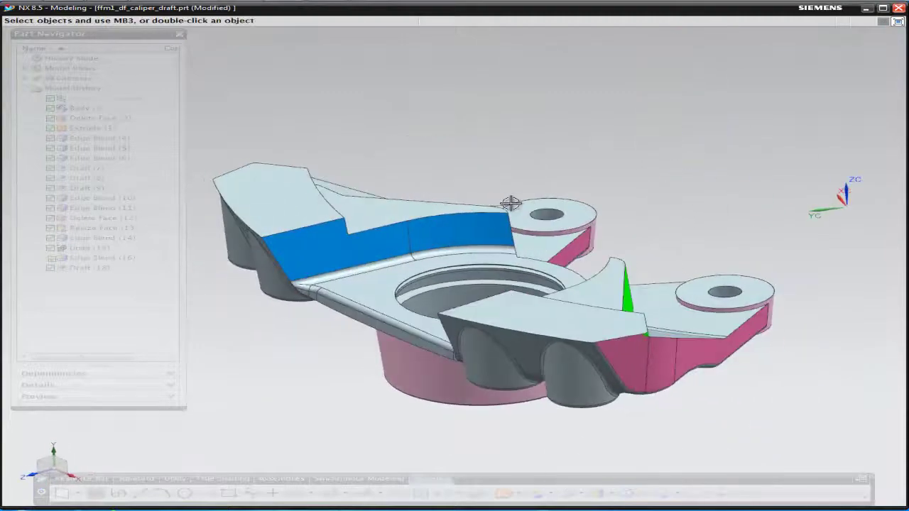
{"action": "middle_click_drag", "start_coordinate": [722, 207], "coordinate": [597, 206]}
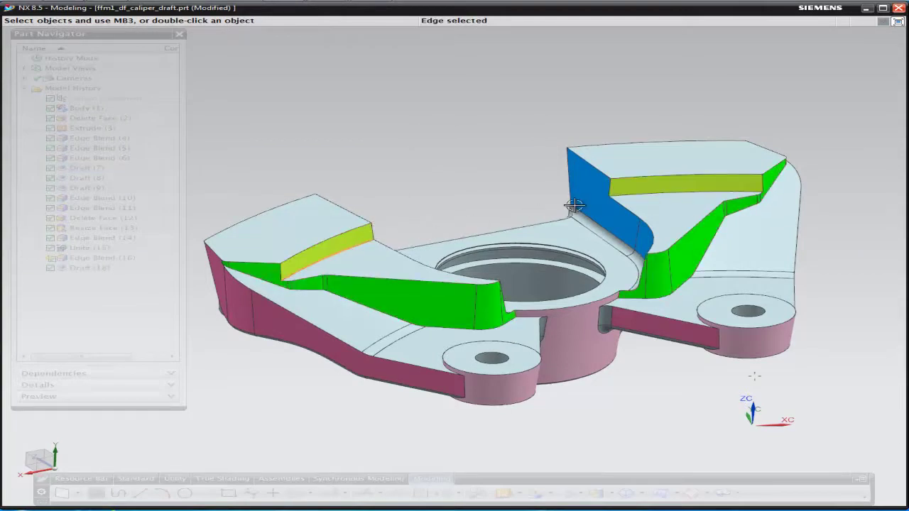
Step: Round the two selected flange-top edges with a 5 mm edge blend
{"action": "right_click", "coordinate": [682, 192]}
{"action": "left_click", "coordinate": [735, 212]}
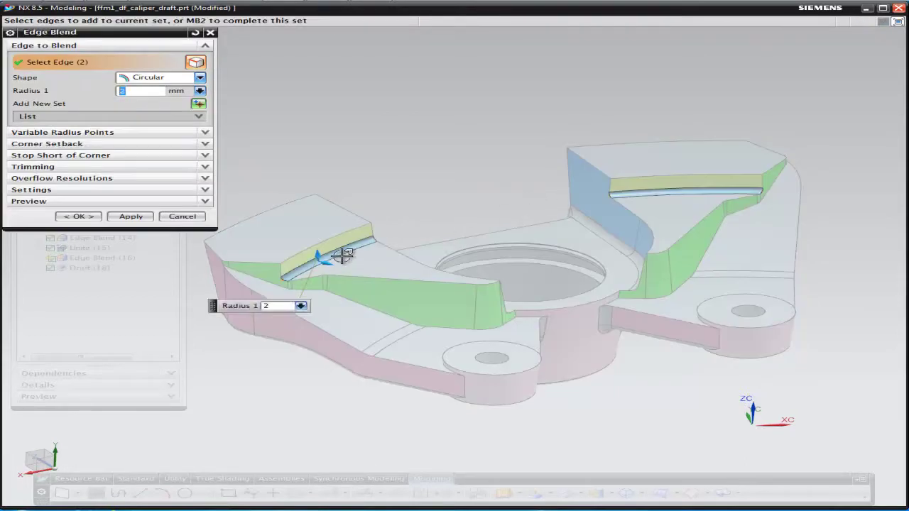
{"action": "key", "text": "Return"}
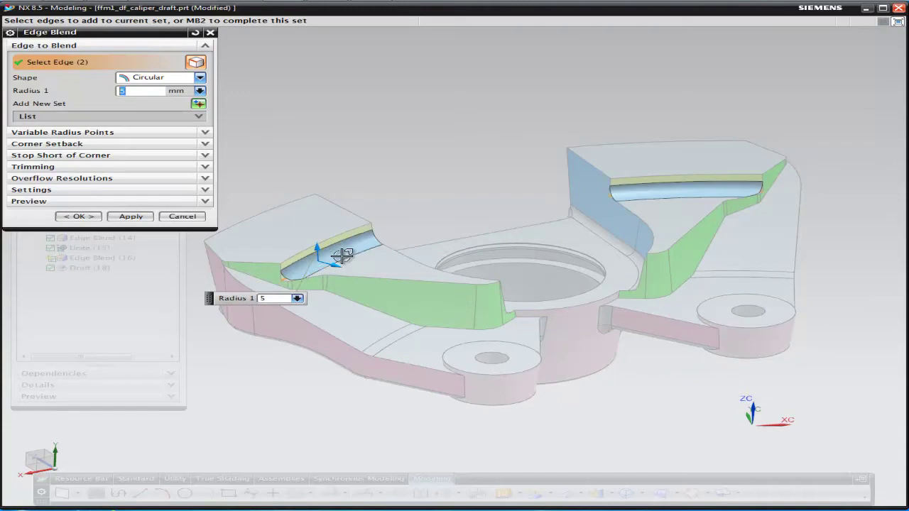
{"action": "middle_click", "coordinate": [456, 206]}
{"action": "middle_click", "coordinate": [457, 205]}
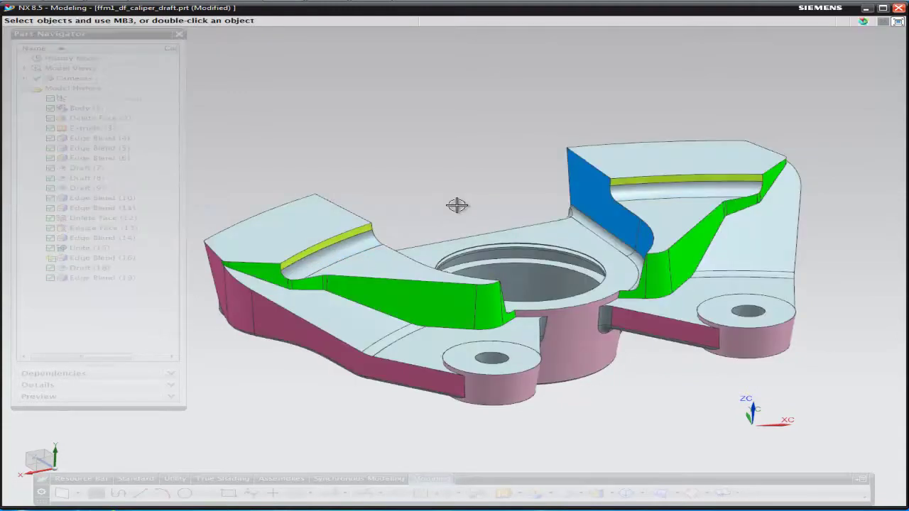
{"action": "middle_click_drag", "start_coordinate": [500, 147], "coordinate": [478, 139]}
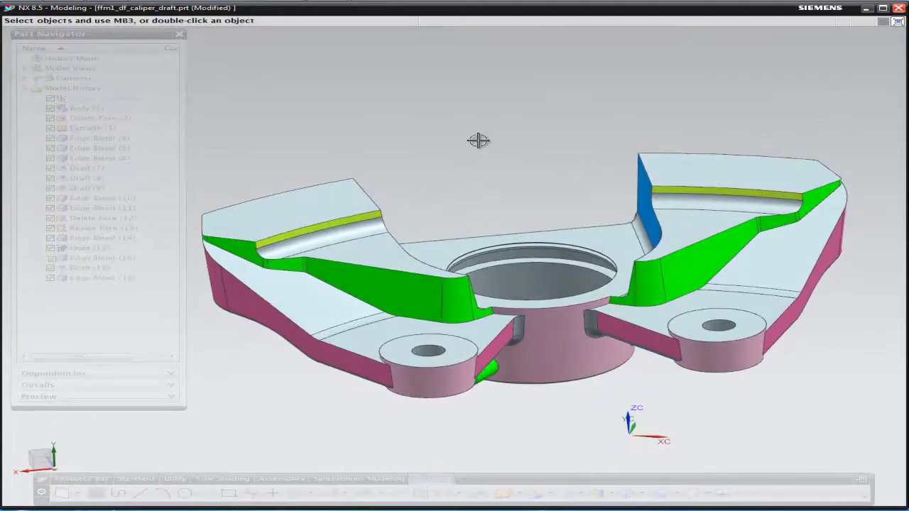
{"action": "scroll", "coordinate": [611, 278], "scroll_direction": "down", "scroll_amount": 3}
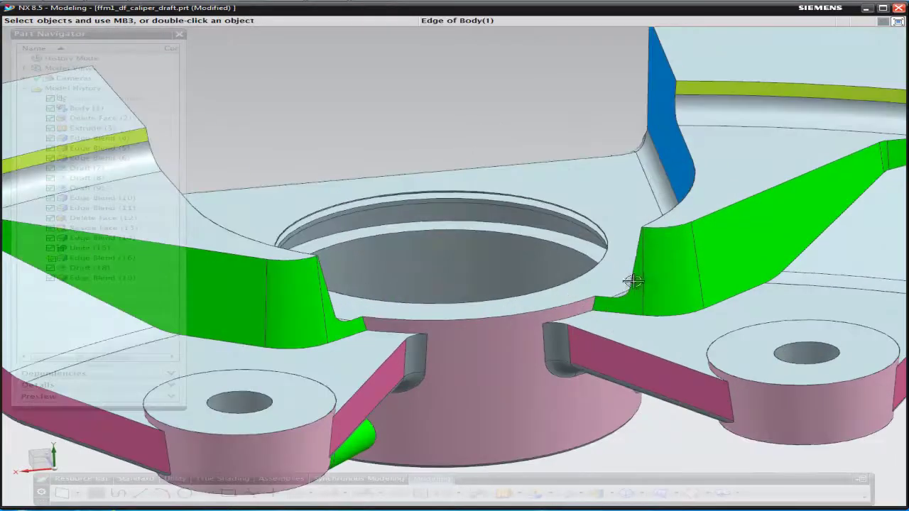
Step: Blend the two edges where the flange faces meet the boss at 2 mm
{"action": "right_click", "coordinate": [634, 269]}
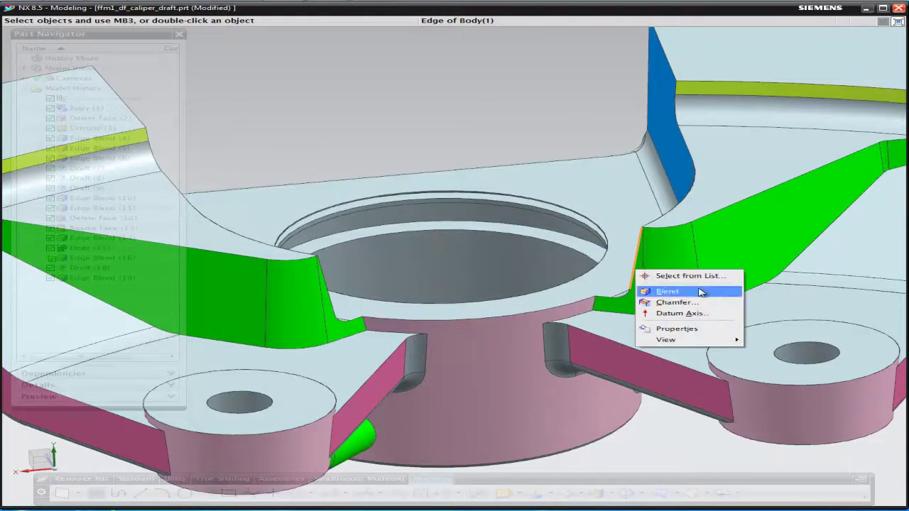
{"action": "left_click", "coordinate": [656, 293]}
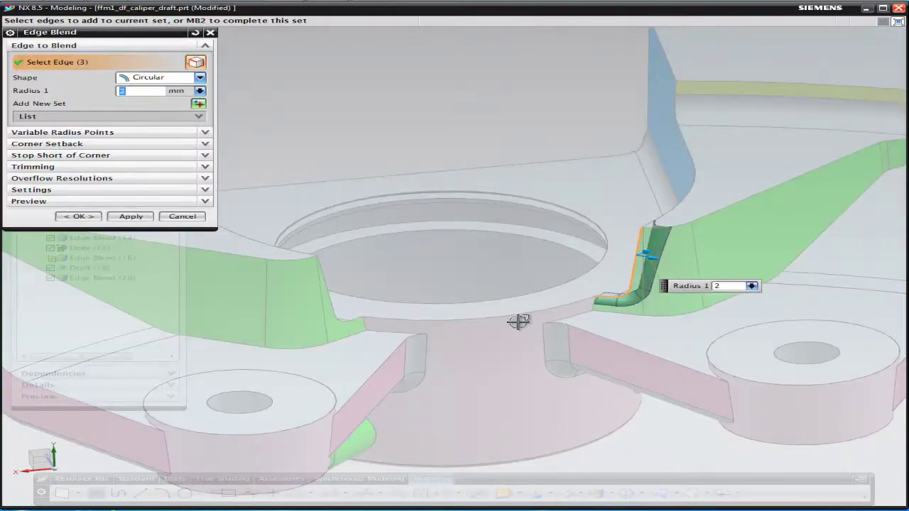
{"action": "left_click", "coordinate": [330, 296]}
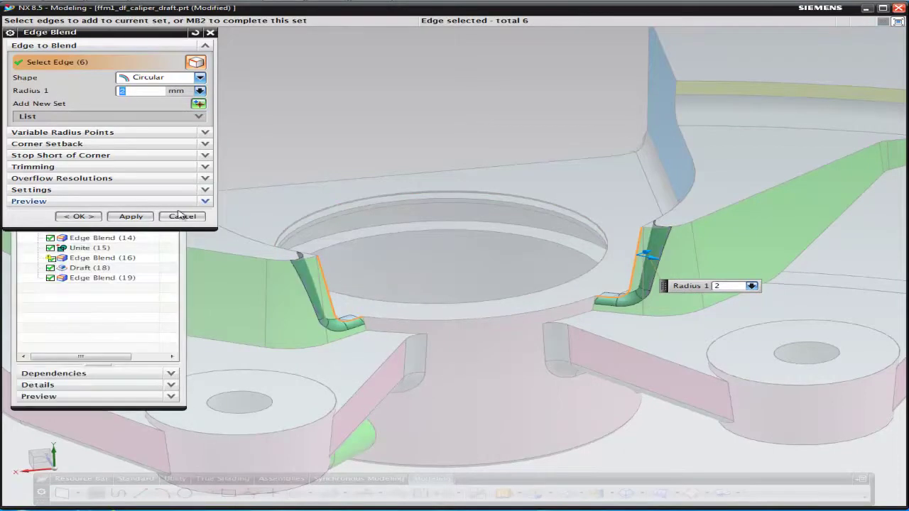
{"action": "left_click", "coordinate": [131, 216]}
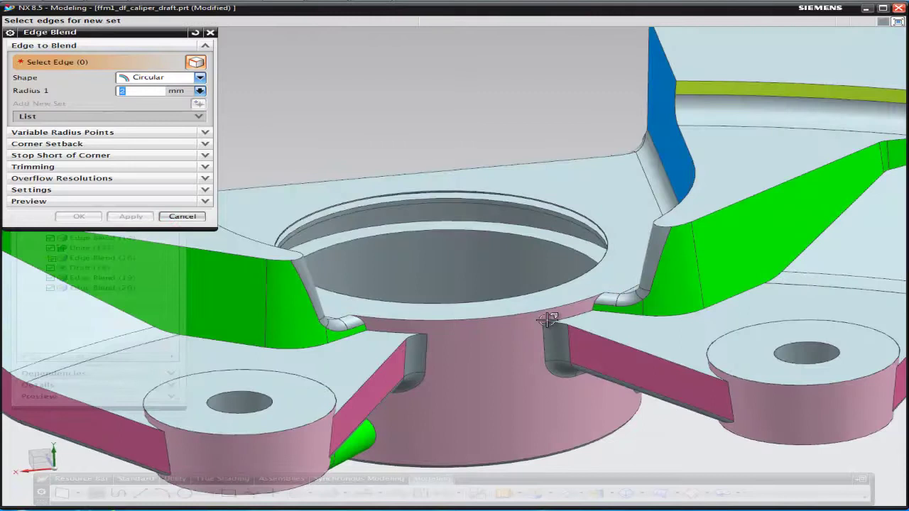
Step: Select the edge chains around the right and left flange pockets for a 2 mm blend
{"action": "middle_click_drag", "start_coordinate": [612, 296], "coordinate": [370, 327]}
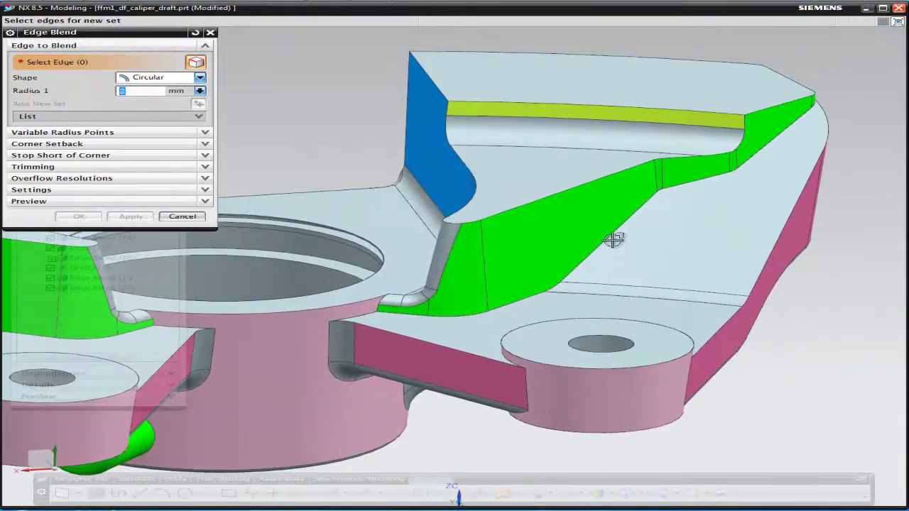
{"action": "left_click", "coordinate": [551, 195]}
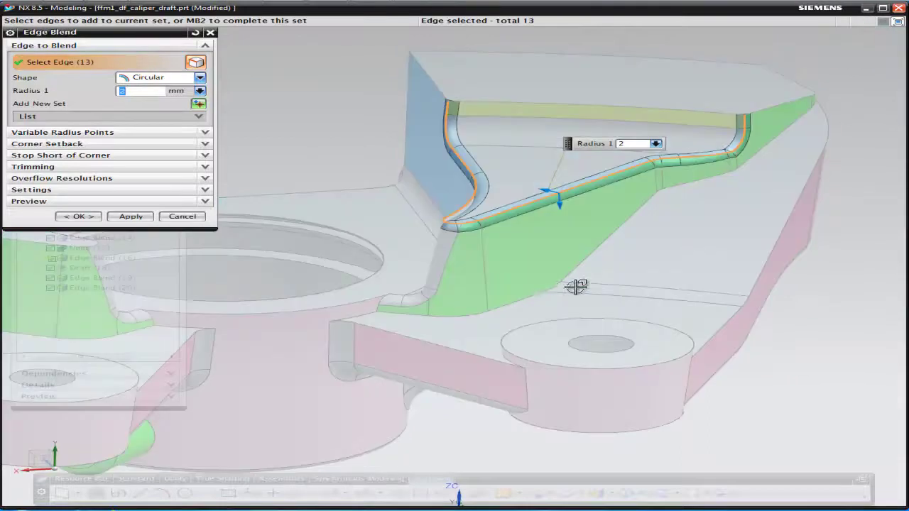
{"action": "middle_click_drag", "start_coordinate": [543, 291], "coordinate": [761, 326]}
{"action": "left_click", "coordinate": [317, 196]}
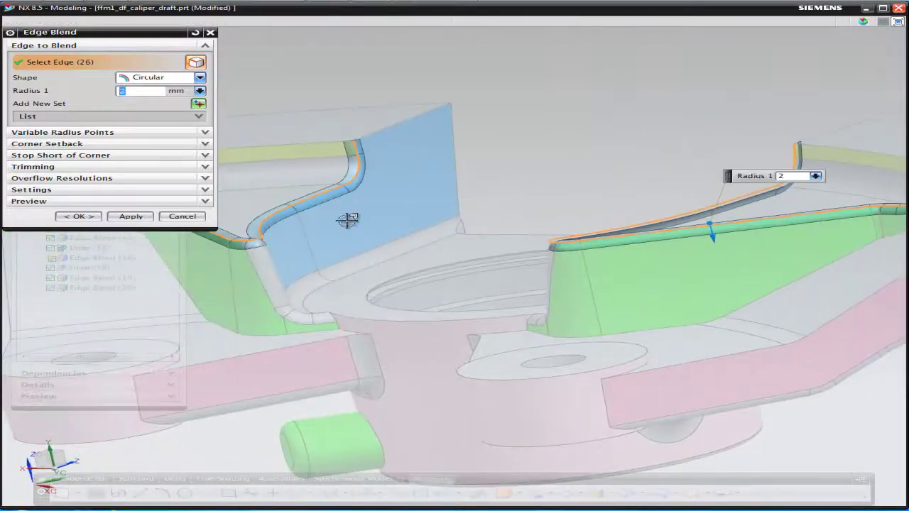
{"action": "scroll", "coordinate": [399, 248], "scroll_direction": "down", "scroll_amount": 3}
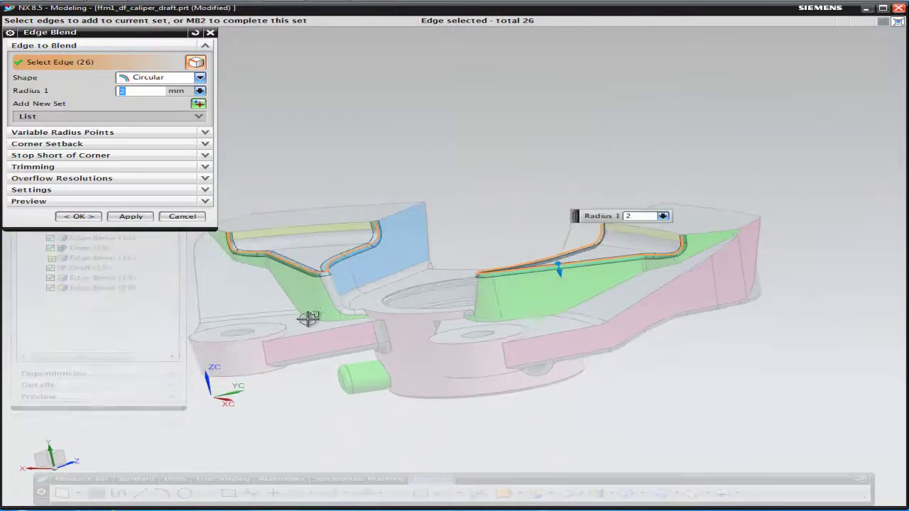
Step: Create the 2 mm pocket blends, then blend both flanges' lower edge chains at 1.5 mm
{"action": "left_click", "coordinate": [130, 216]}
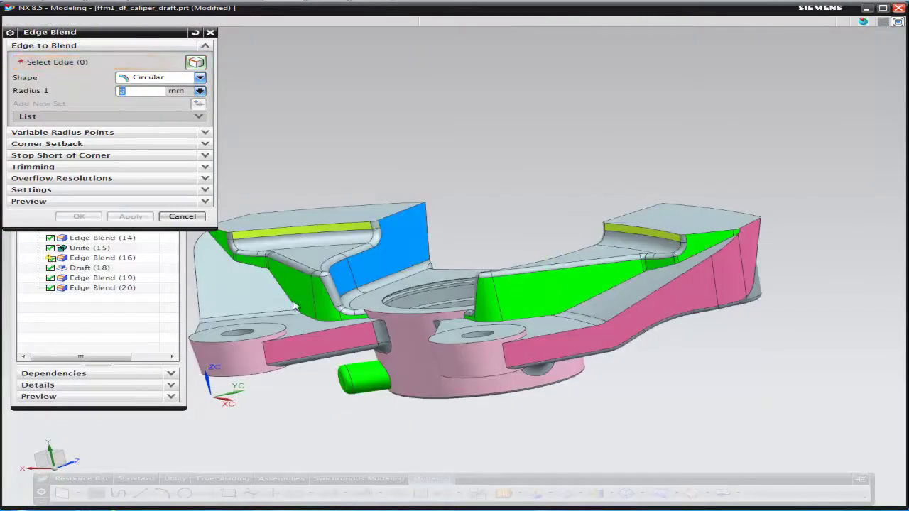
{"action": "middle_click_drag", "start_coordinate": [426, 298], "coordinate": [354, 303]}
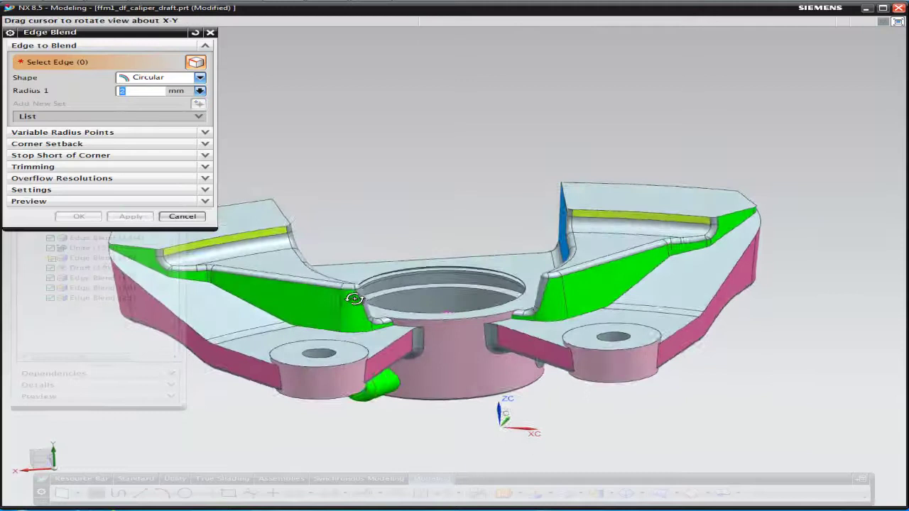
{"action": "middle_click_drag", "start_coordinate": [353, 298], "coordinate": [364, 291]}
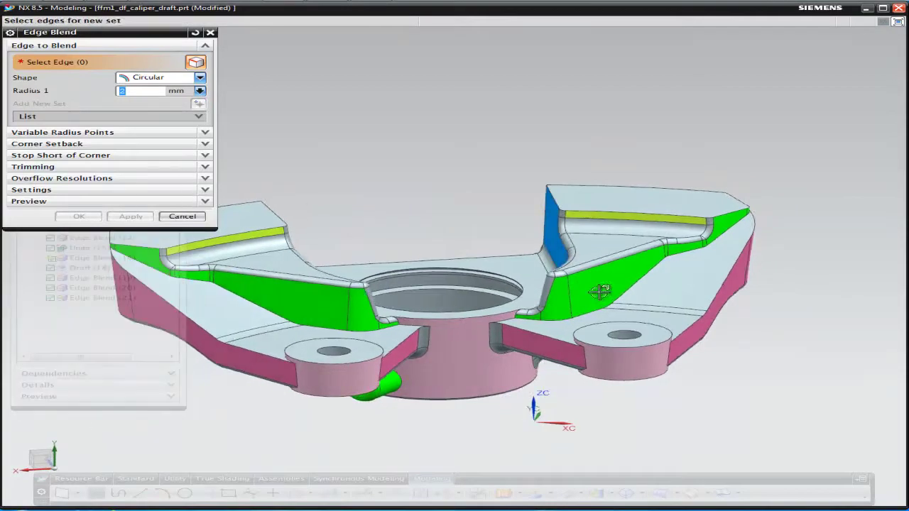
{"action": "left_click", "coordinate": [627, 292]}
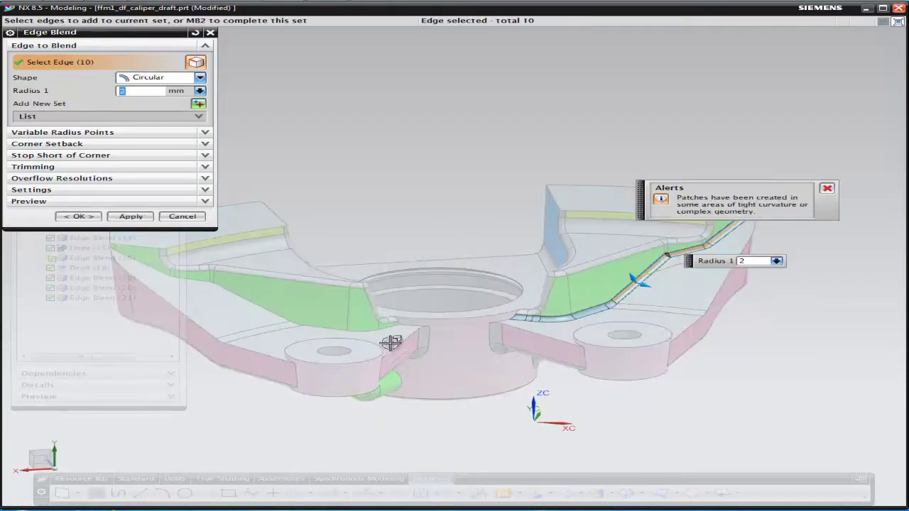
{"action": "left_click", "coordinate": [271, 309]}
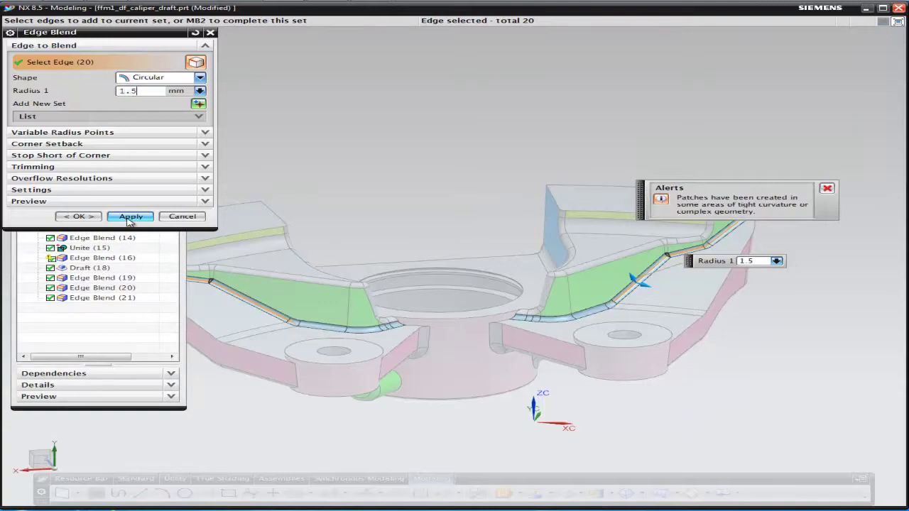
{"action": "left_click", "coordinate": [130, 217]}
{"action": "middle_click", "coordinate": [761, 343]}
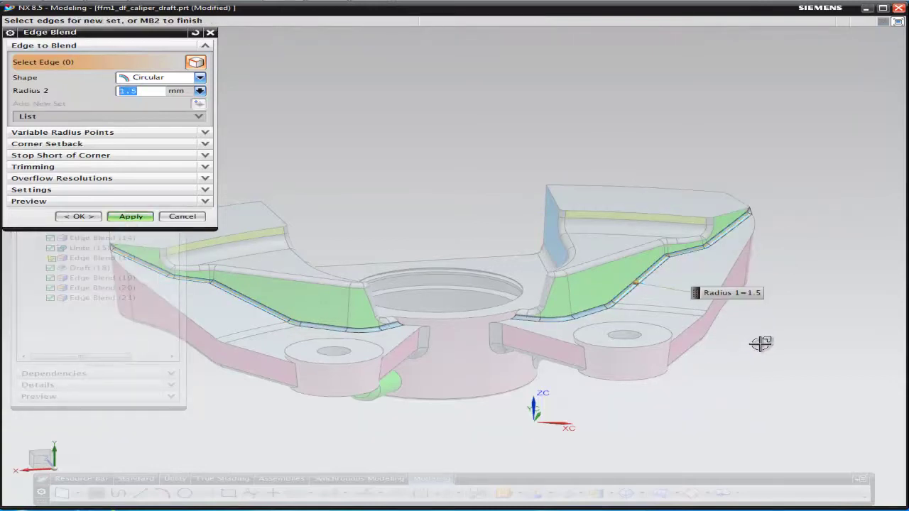
{"action": "middle_click", "coordinate": [770, 343]}
Step: Apply a 1.5 mm blend to the right flange's top and rear chains and the left lower chain
{"action": "middle_click_drag", "start_coordinate": [777, 302], "coordinate": [755, 287]}
{"action": "left_click", "coordinate": [733, 275]}
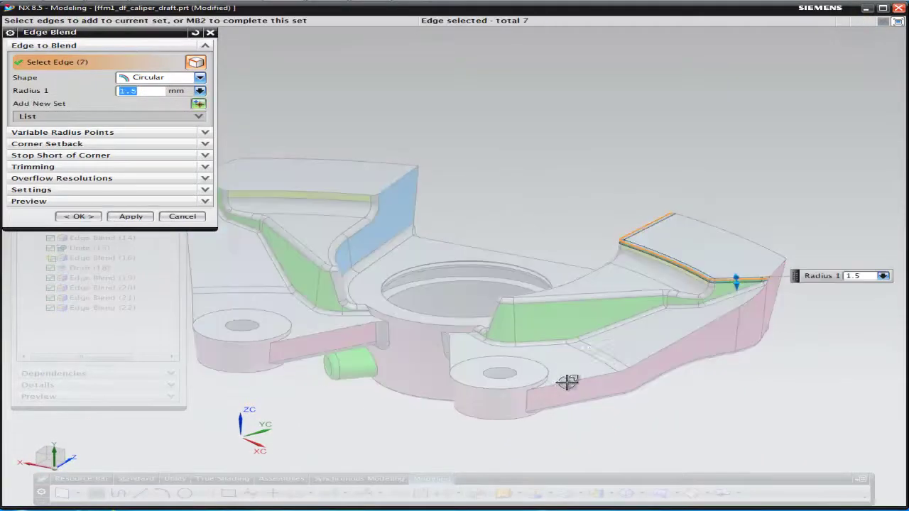
{"action": "left_click", "coordinate": [760, 245]}
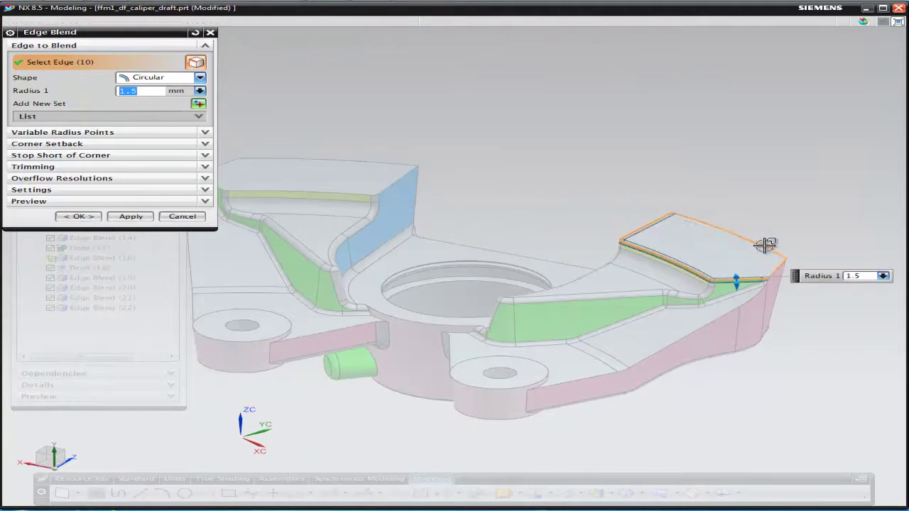
{"action": "middle_click_drag", "start_coordinate": [740, 197], "coordinate": [501, 190]}
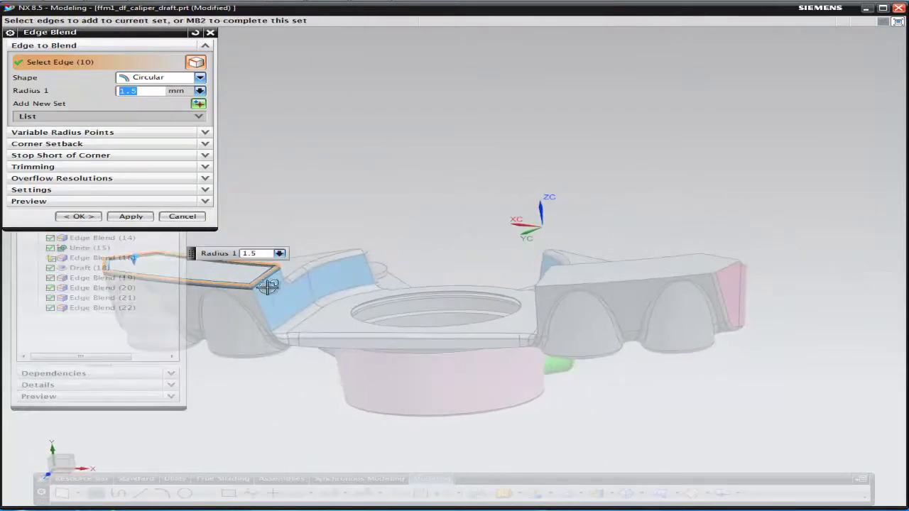
{"action": "left_click", "coordinate": [416, 344]}
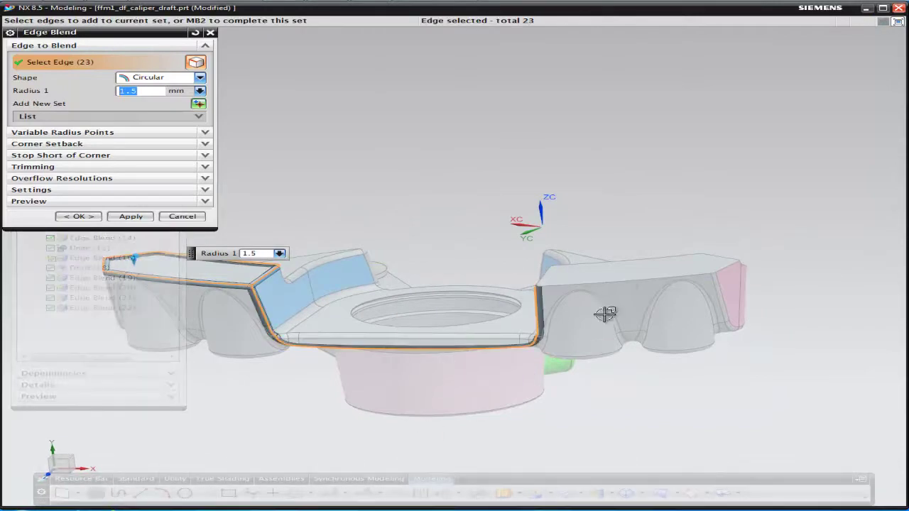
{"action": "left_click", "coordinate": [747, 268]}
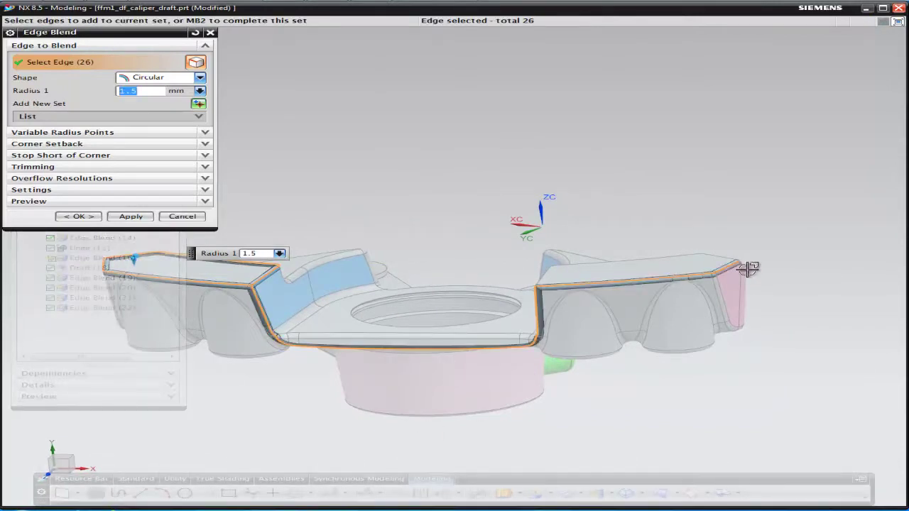
{"action": "left_click", "coordinate": [710, 253]}
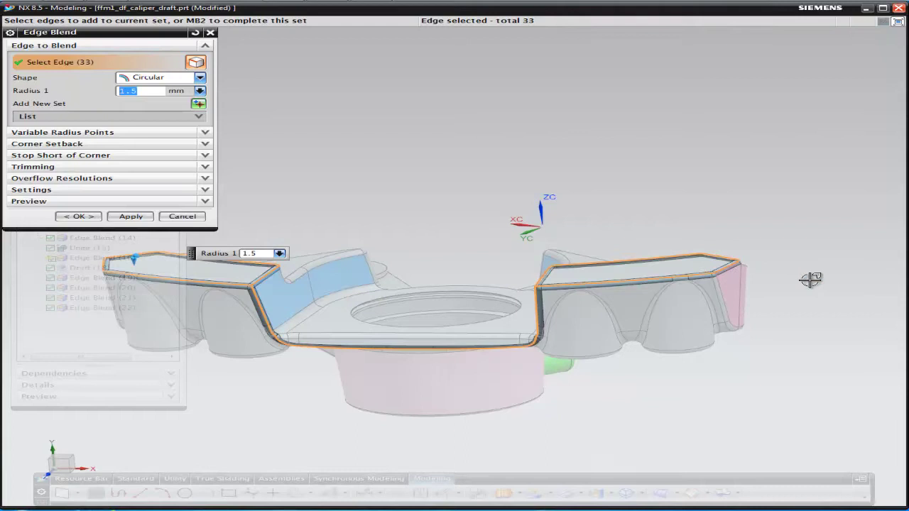
{"action": "middle_click", "coordinate": [810, 280]}
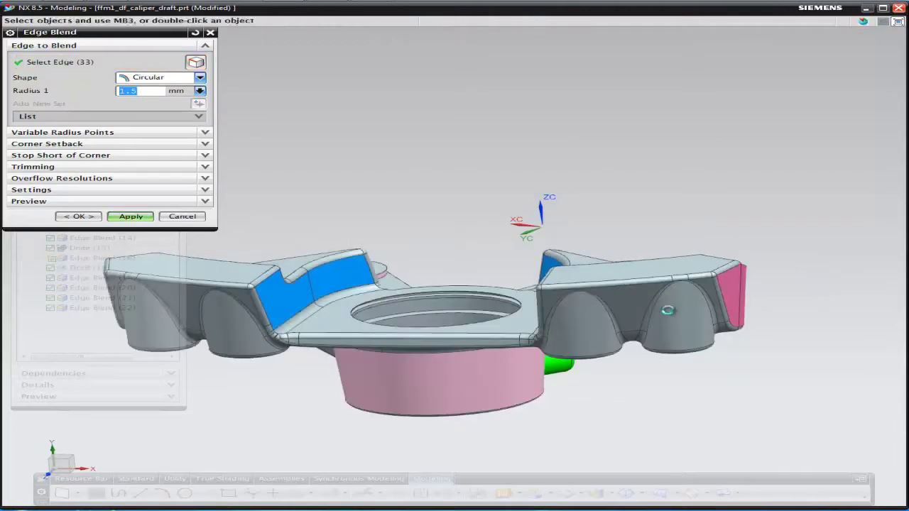
{"action": "middle_click", "coordinate": [668, 310]}
{"action": "middle_click_drag", "start_coordinate": [668, 311], "coordinate": [593, 315]}
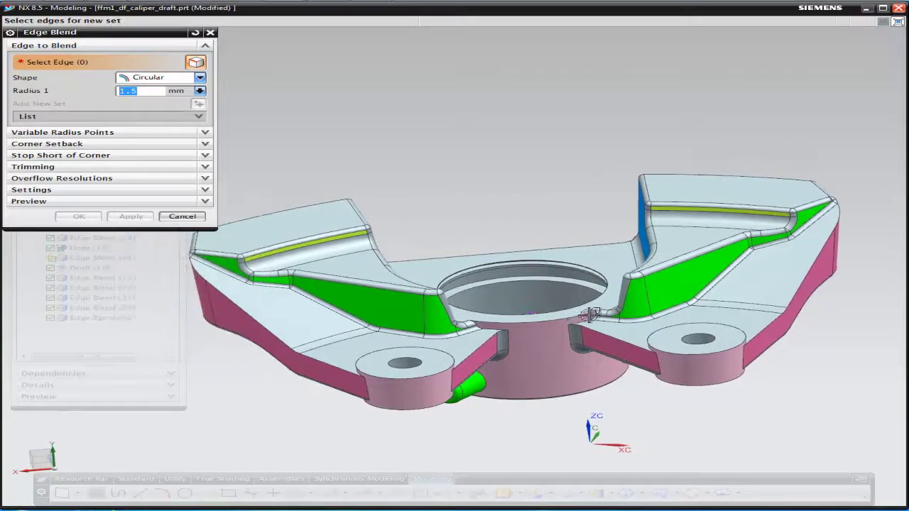
Step: Blend the two junction edges at the notch beside the central boss at 1.5 mm
{"action": "scroll", "coordinate": [579, 317], "scroll_direction": "down", "scroll_amount": 3}
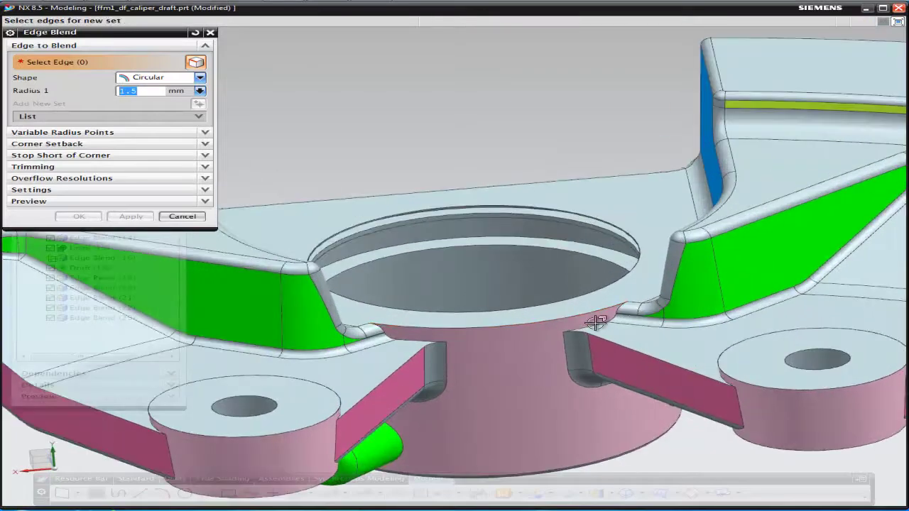
{"action": "left_click", "coordinate": [595, 323]}
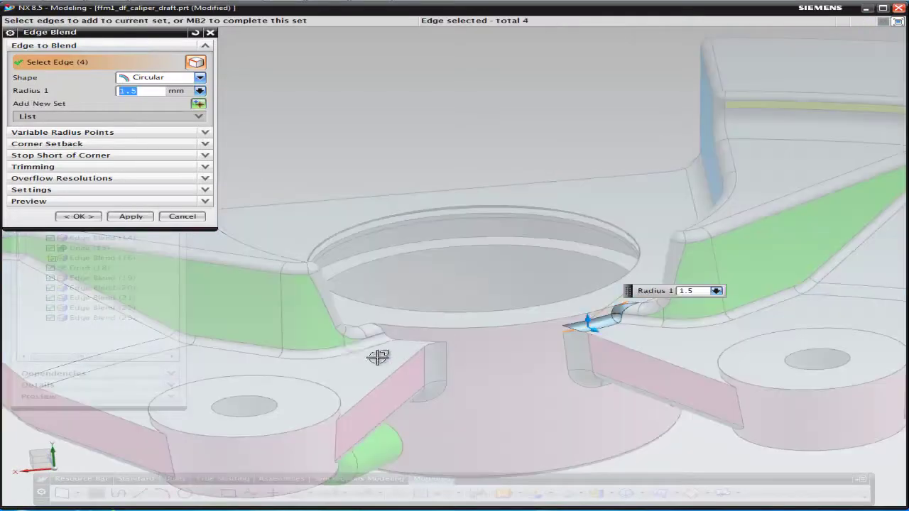
{"action": "left_click", "coordinate": [412, 342]}
{"action": "middle_click", "coordinate": [542, 416]}
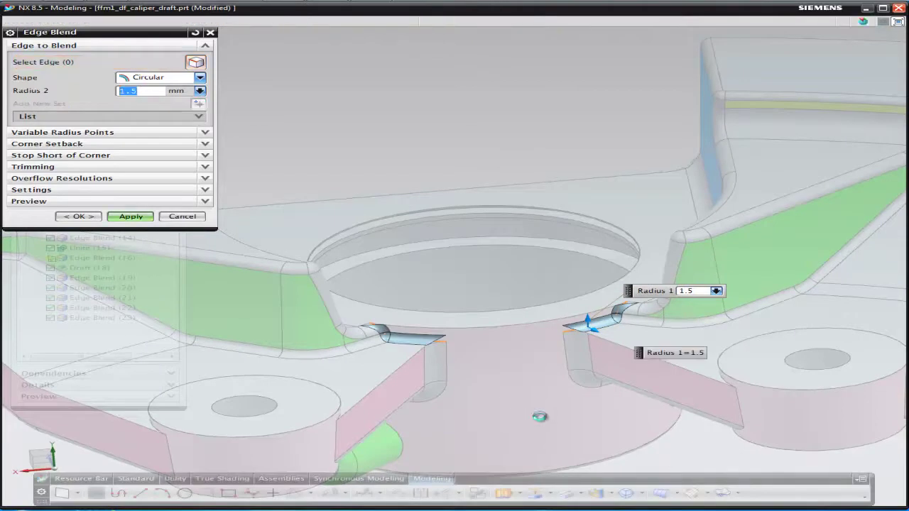
{"action": "middle_click", "coordinate": [541, 416]}
{"action": "scroll", "coordinate": [538, 417], "scroll_direction": "down", "scroll_amount": 4}
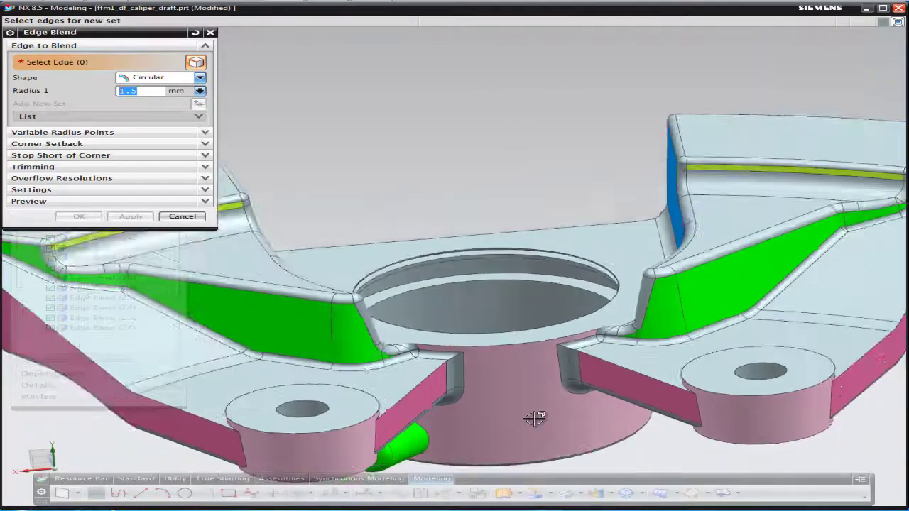
{"action": "middle_click_drag", "start_coordinate": [532, 419], "coordinate": [593, 367]}
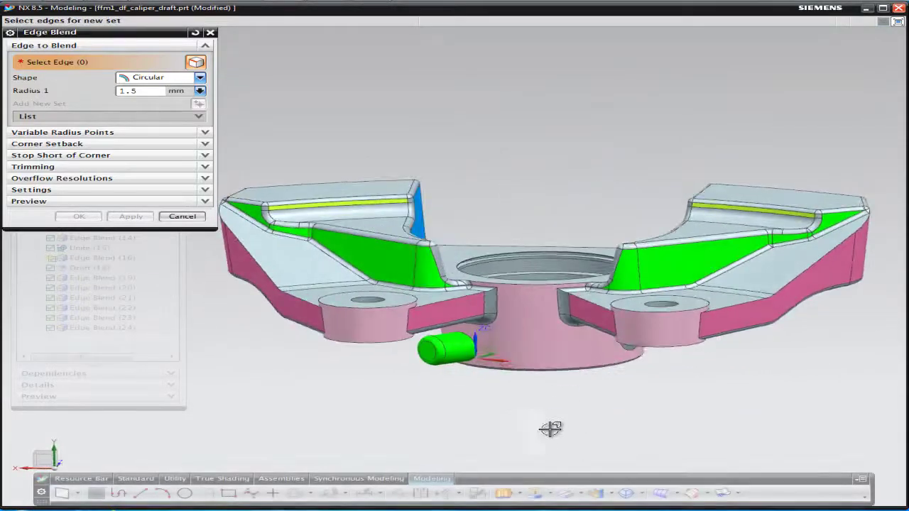
Step: Cancel the Edge Blend dialog and reorient the caliper view
{"action": "left_click", "coordinate": [182, 216]}
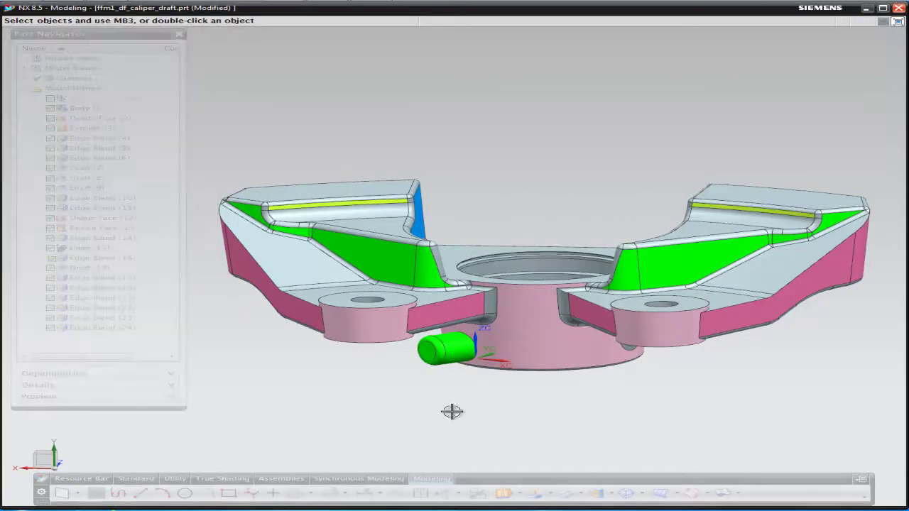
{"action": "mouse_move", "coordinate": [466, 416]}
{"action": "middle_mouse_down"}
{"action": "mouse_move", "coordinate": [412, 405]}
{"action": "mouse_move", "coordinate": [468, 407]}
{"action": "middle_mouse_up"}
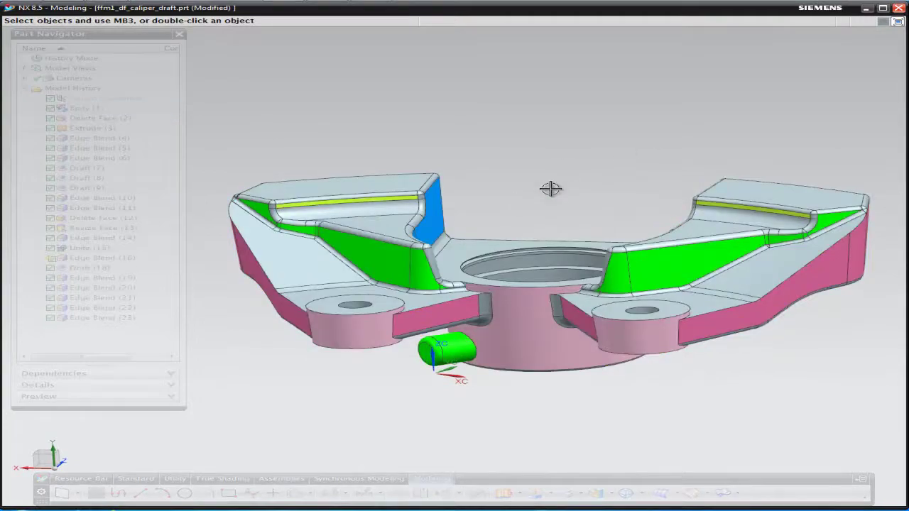
{"action": "scroll", "coordinate": [548, 222], "scroll_direction": "up", "scroll_amount": 2}
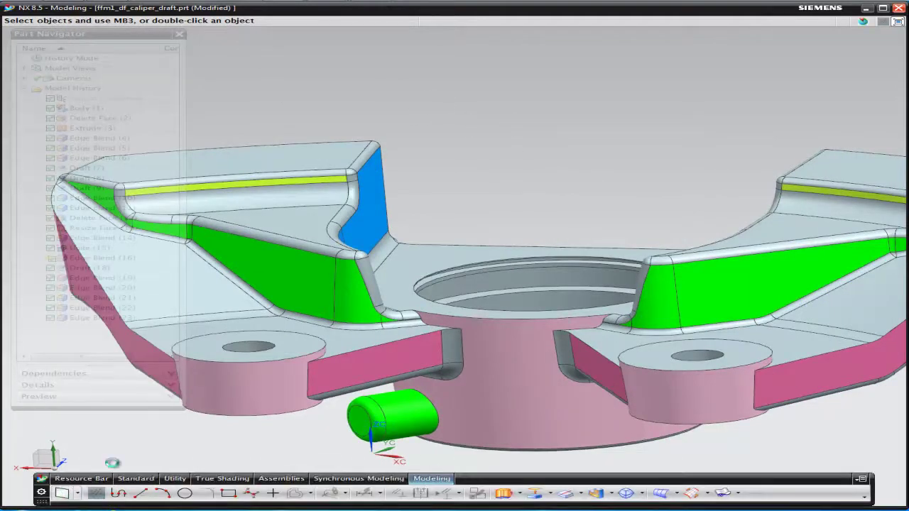
Step: Base a datum plane on the split-line face and set its length to 22
{"action": "left_click", "coordinate": [387, 336]}
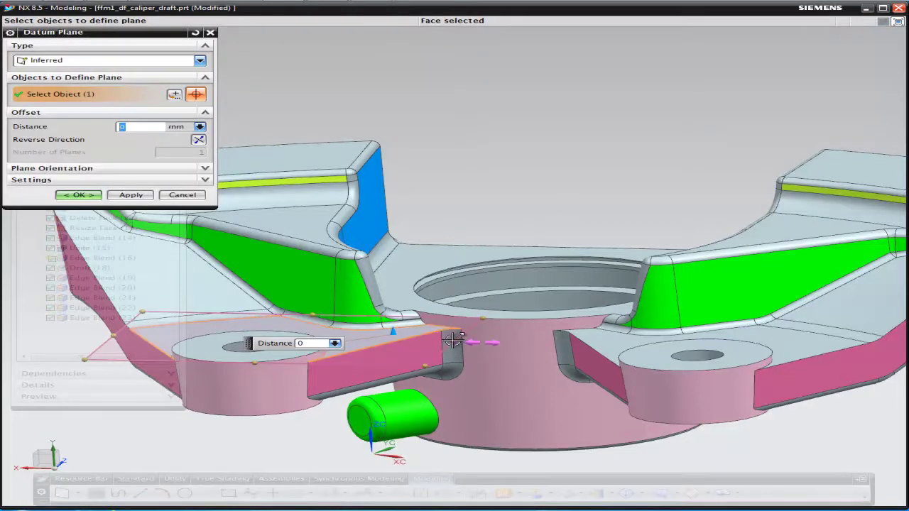
{"action": "left_click_drag", "start_coordinate": [558, 344], "coordinate": [574, 370]}
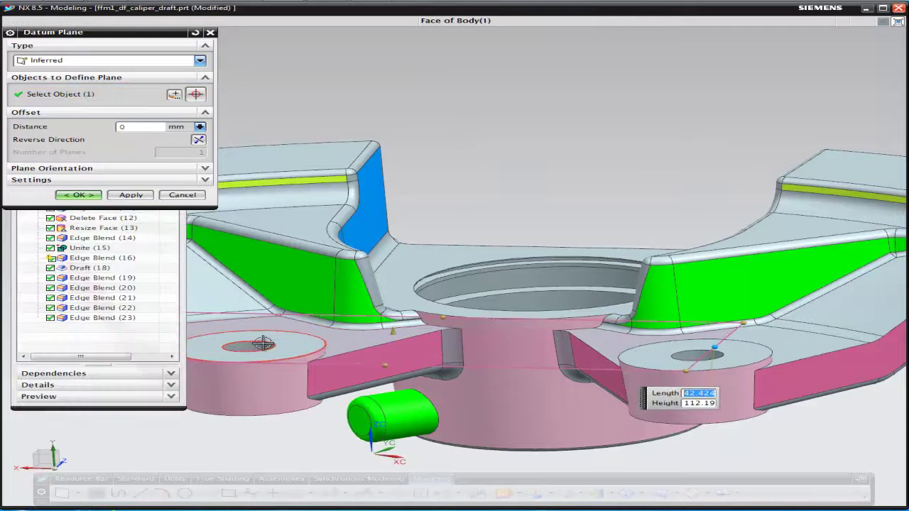
{"action": "middle_click_drag", "start_coordinate": [304, 336], "coordinate": [382, 328], "text": "shift"}
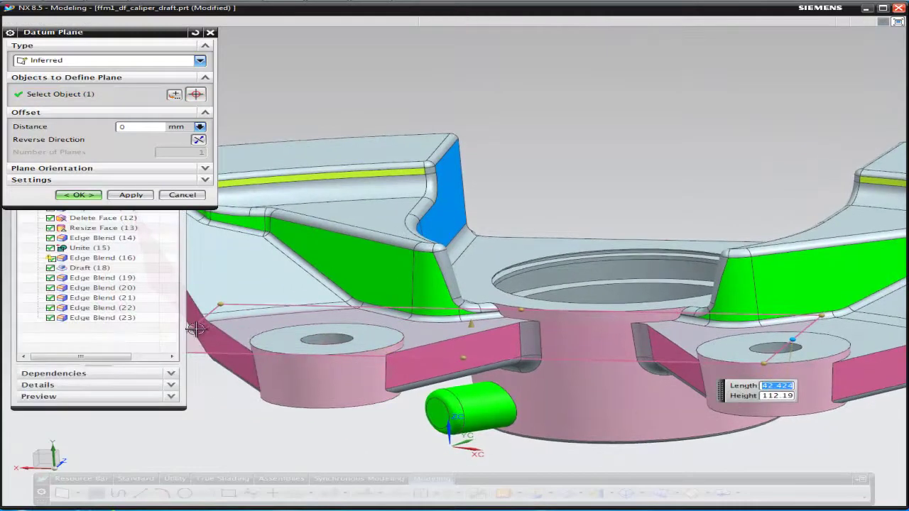
{"action": "left_click_drag", "start_coordinate": [197, 328], "coordinate": [459, 332]}
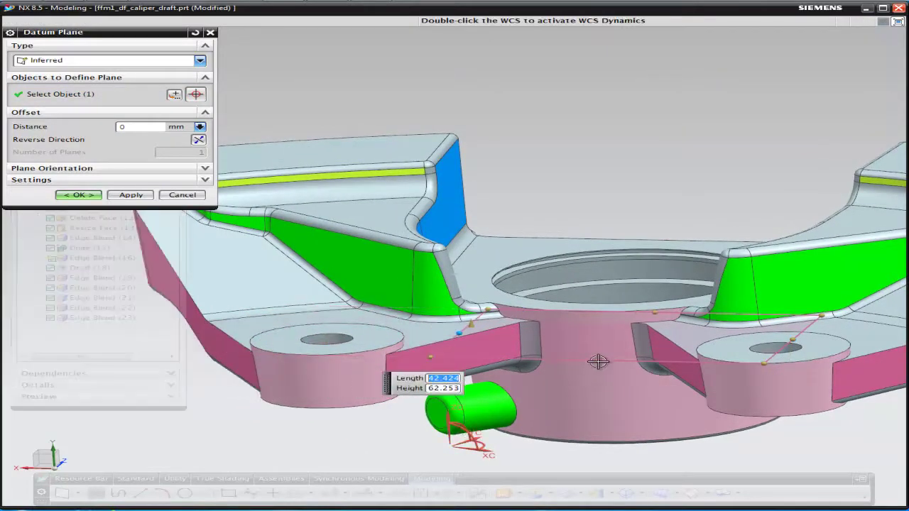
{"action": "type", "text": "22"}
{"action": "key", "text": "Return"}
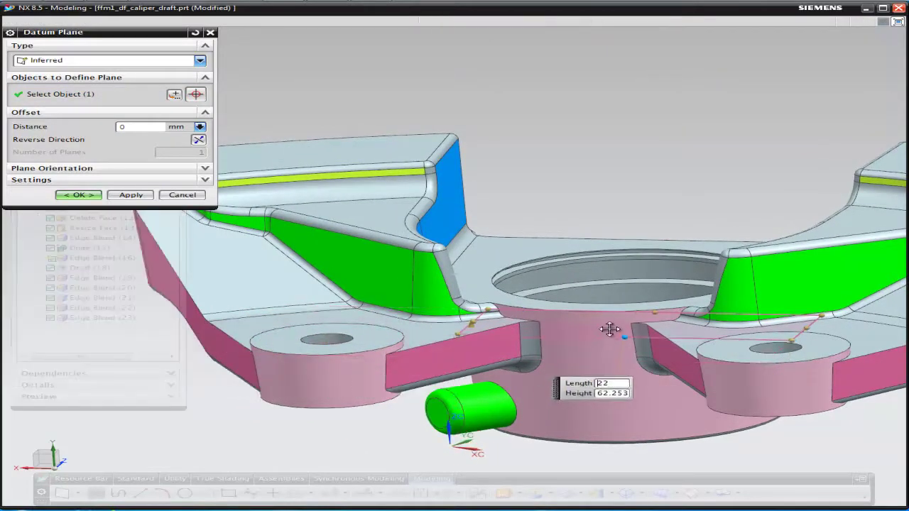
Step: Move the plane onto the left side face, stretch it from left to right boss, and create it
{"action": "left_click", "coordinate": [466, 321]}
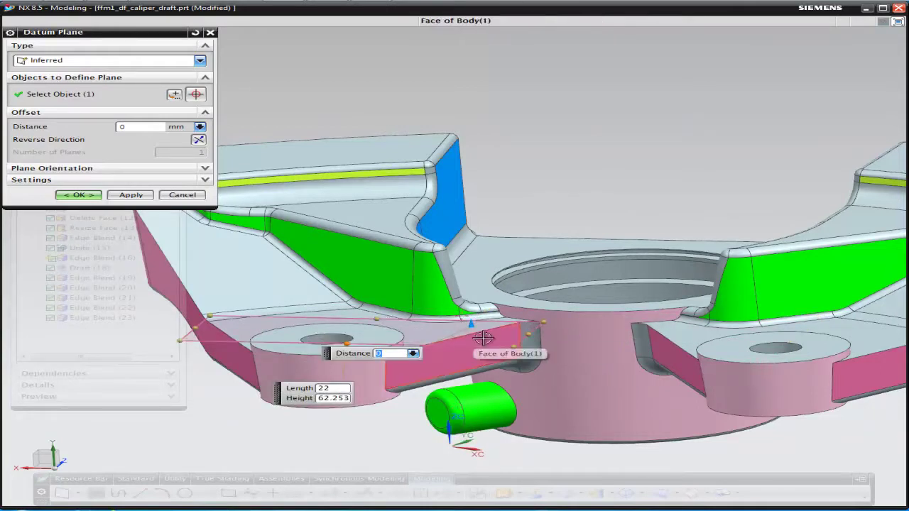
{"action": "left_click_drag", "start_coordinate": [524, 340], "coordinate": [795, 334]}
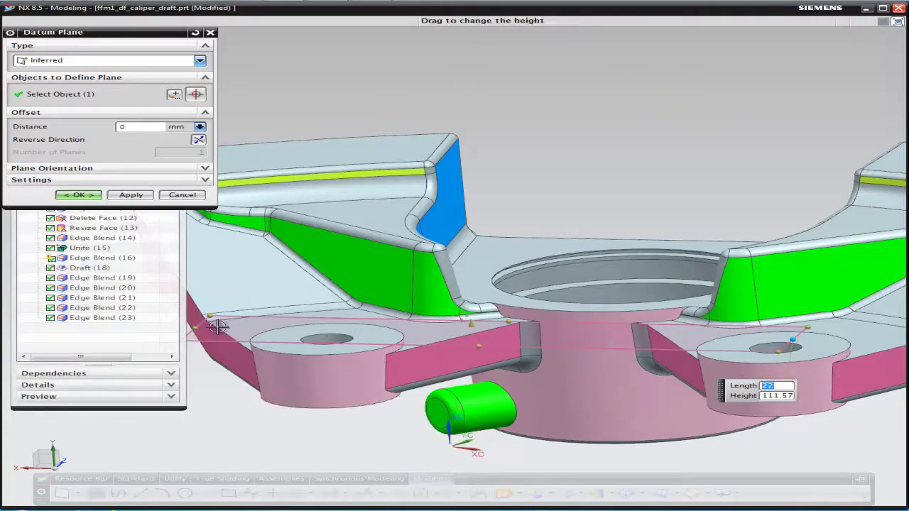
{"action": "left_click_drag", "start_coordinate": [195, 329], "coordinate": [388, 332]}
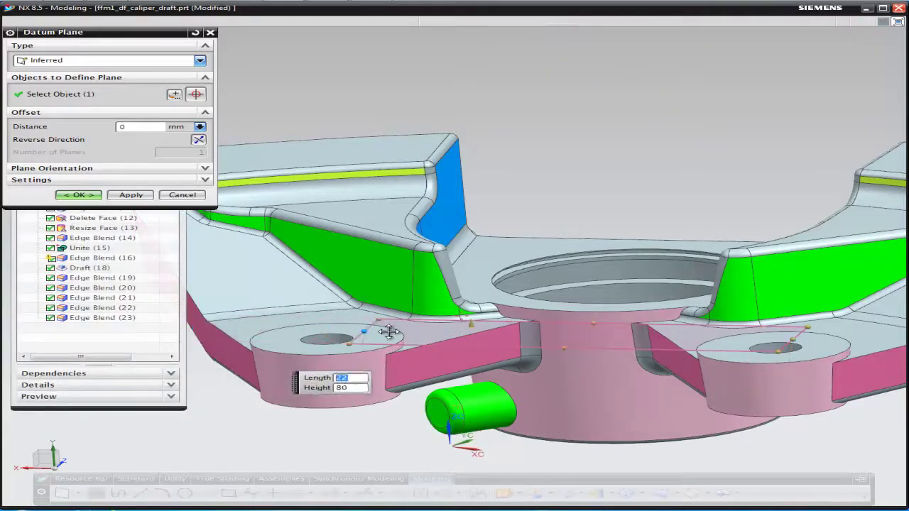
{"action": "middle_click", "coordinate": [570, 423]}
{"action": "middle_click_drag", "start_coordinate": [629, 362], "coordinate": [612, 369]}
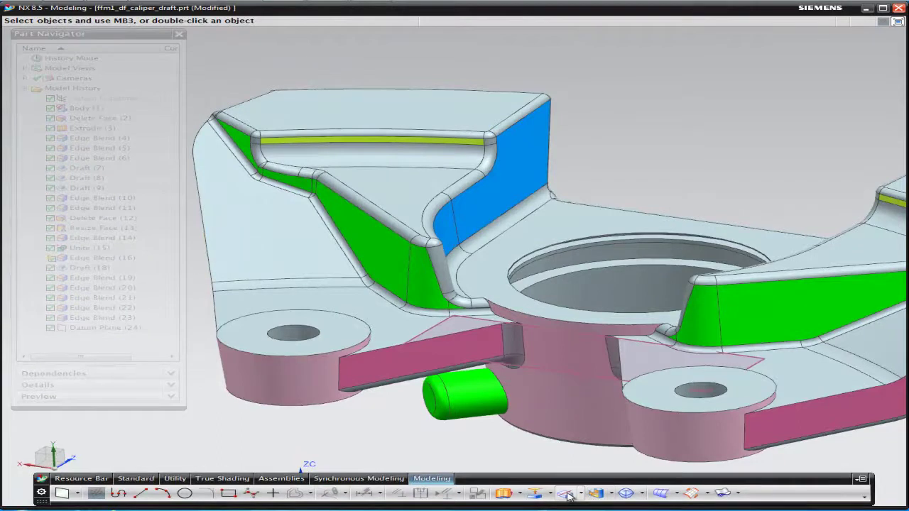
Step: Divide the central, right and left boss faces along the datum plane
{"action": "left_click", "coordinate": [564, 494]}
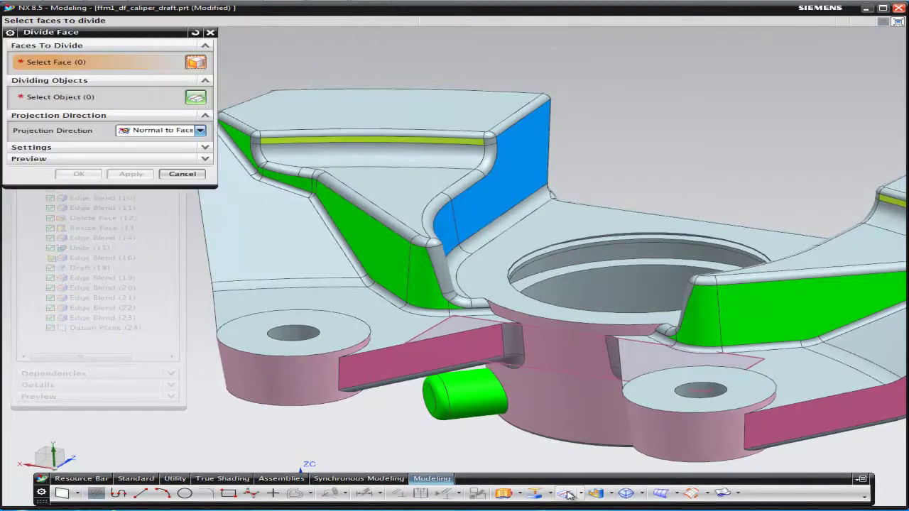
{"action": "left_click", "coordinate": [571, 410]}
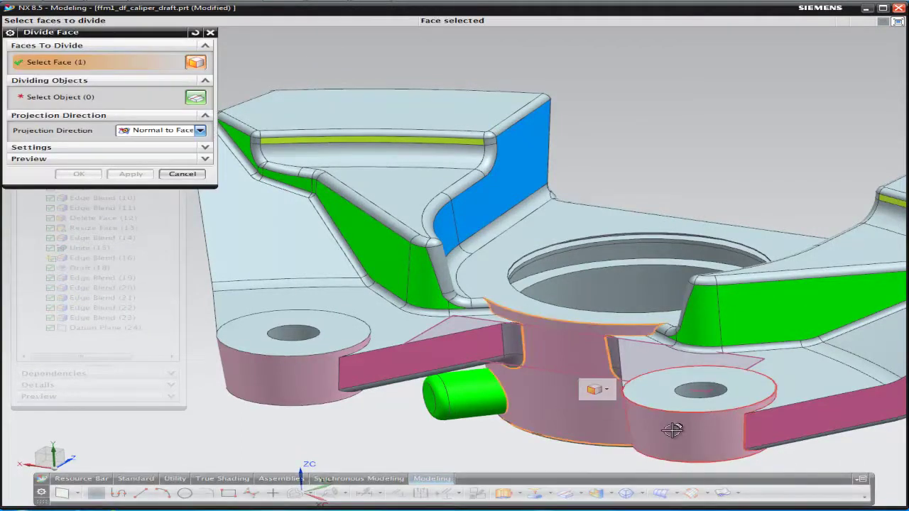
{"action": "left_click", "coordinate": [671, 430]}
{"action": "left_click", "coordinate": [283, 380]}
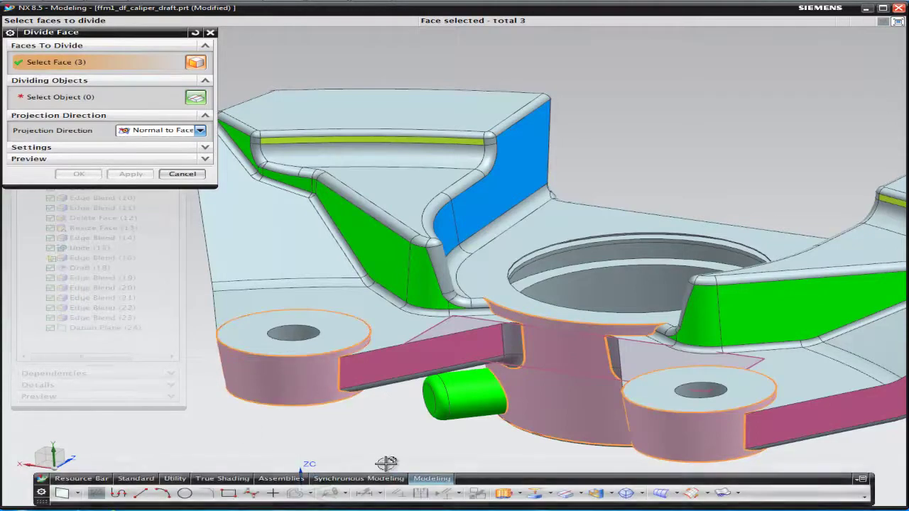
{"action": "middle_click", "coordinate": [587, 353]}
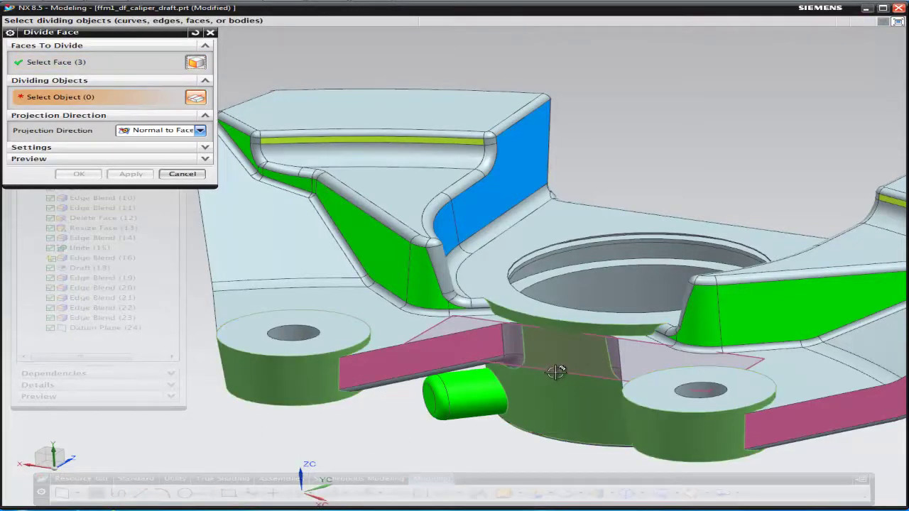
{"action": "left_click", "coordinate": [558, 370]}
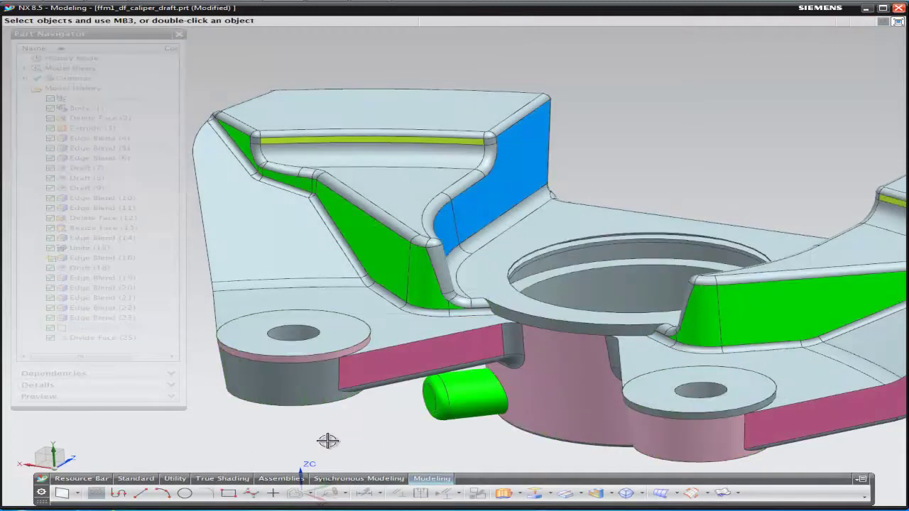
{"action": "mouse_move", "coordinate": [303, 433]}
{"action": "middle_mouse_down"}
{"action": "mouse_move", "coordinate": [300, 424]}
{"action": "mouse_move", "coordinate": [391, 414]}
{"action": "mouse_move", "coordinate": [307, 426]}
{"action": "middle_mouse_up"}
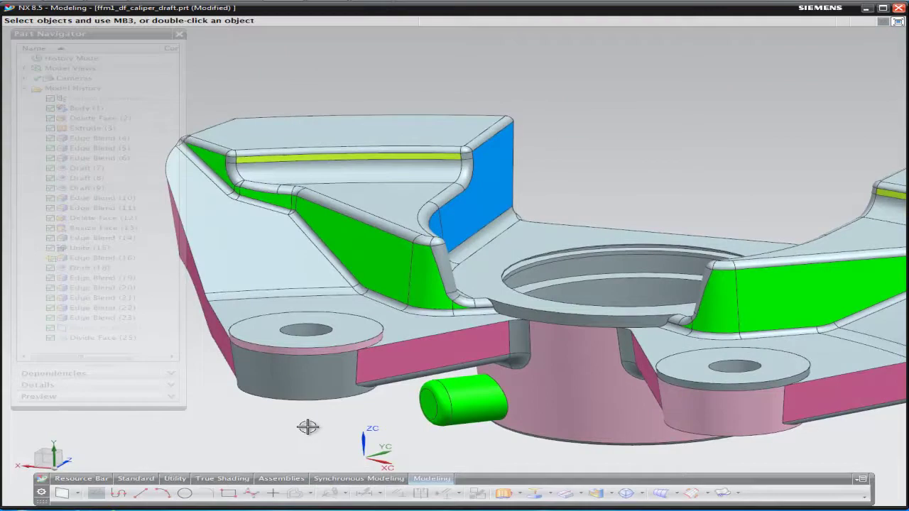
{"action": "right_click", "coordinate": [308, 425]}
Step: Start a draft and set it to the From Edges type with an upward pull direction
{"action": "left_click", "coordinate": [306, 440]}
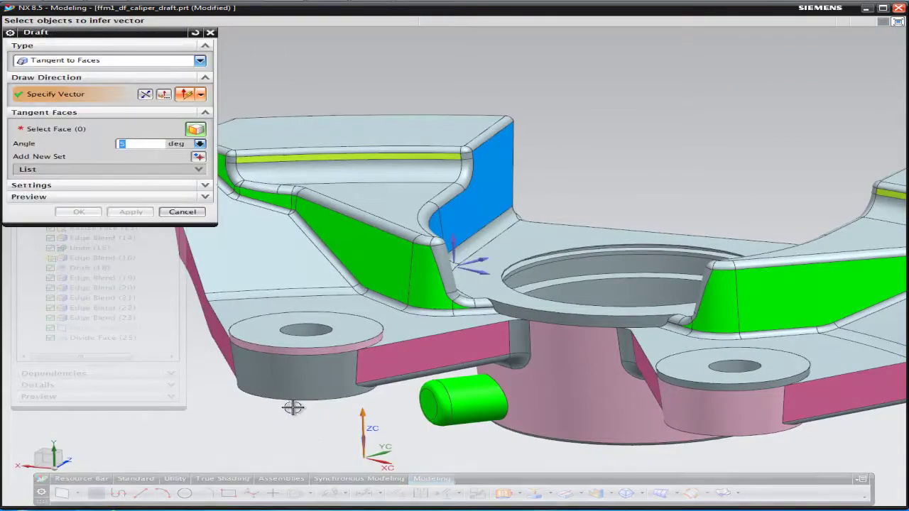
{"action": "left_click", "coordinate": [456, 231]}
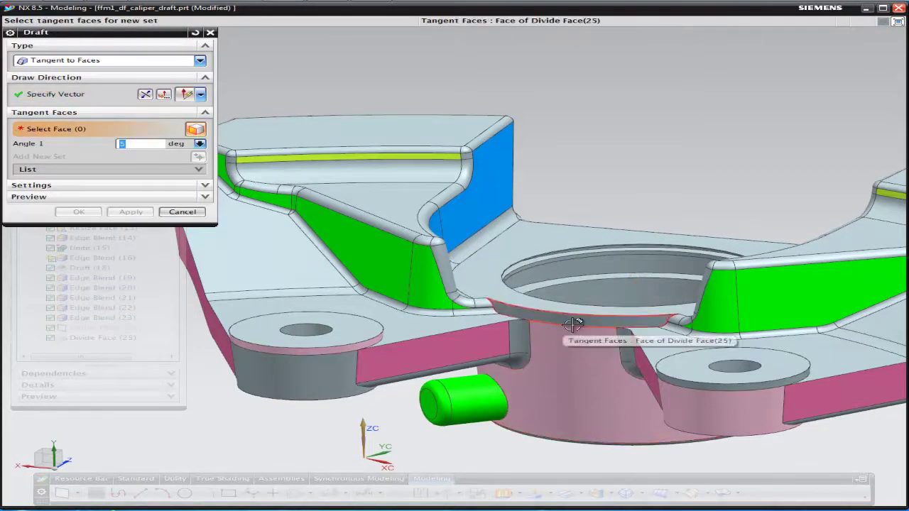
{"action": "left_click", "coordinate": [110, 60]}
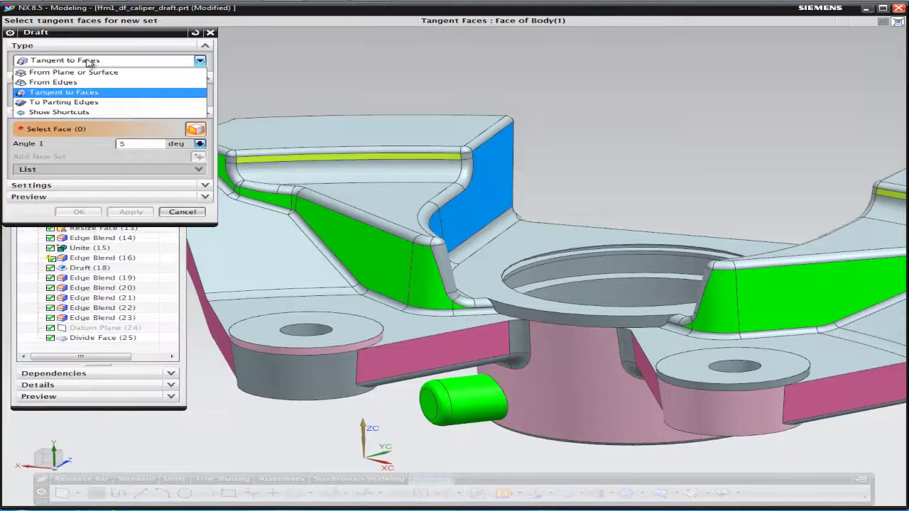
{"action": "left_click", "coordinate": [57, 83]}
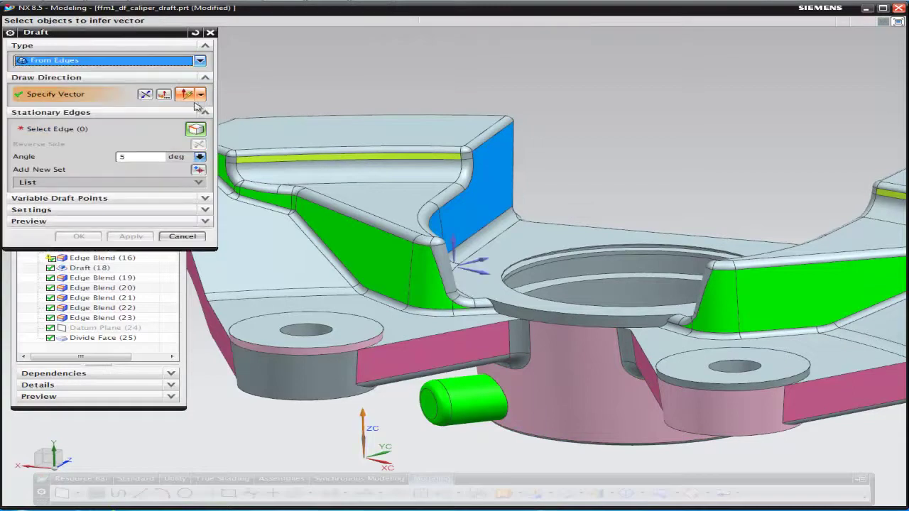
{"action": "left_click", "coordinate": [578, 326]}
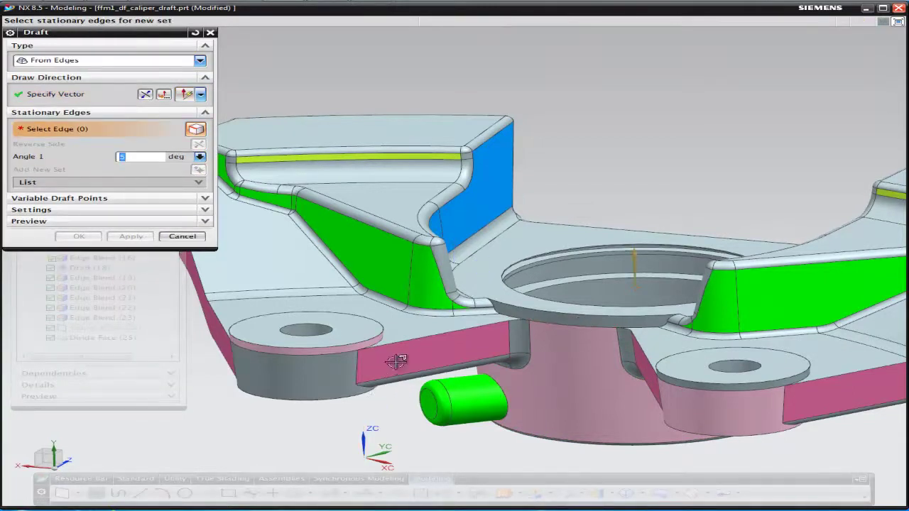
Step: Fix the cylinder's parting edge and both boss bottom edges as stationary and draft at 10°
{"action": "left_click", "coordinate": [558, 323]}
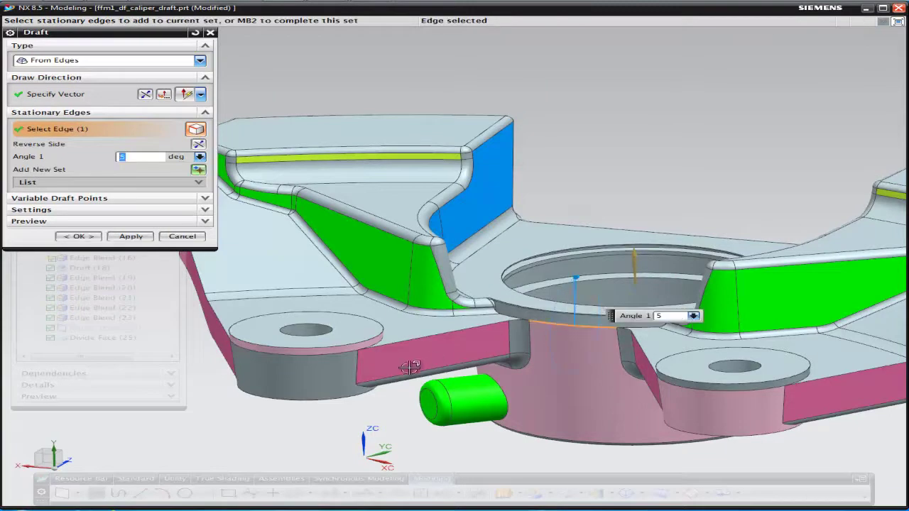
{"action": "left_click", "coordinate": [314, 355]}
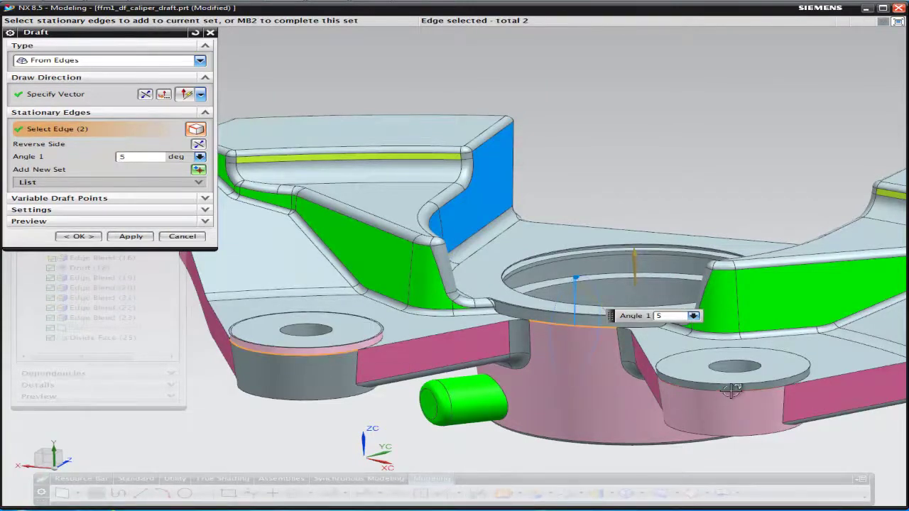
{"action": "left_click", "coordinate": [732, 389]}
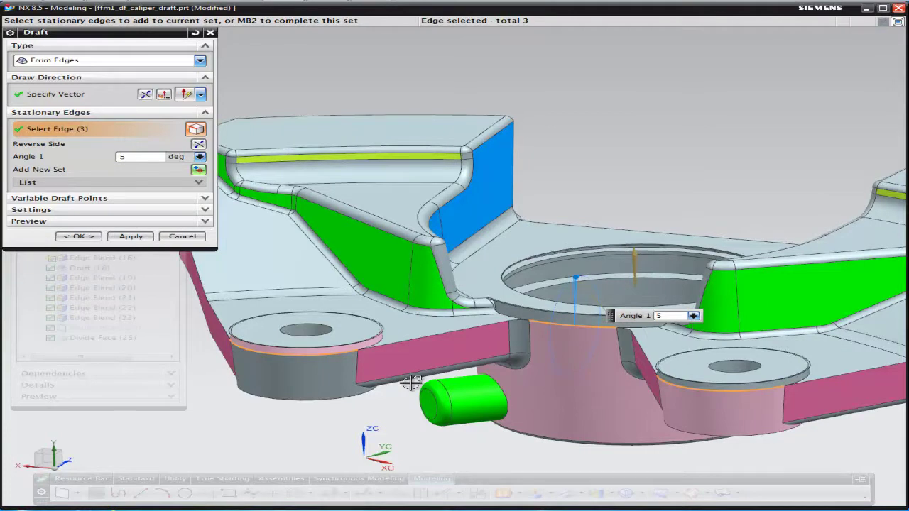
{"action": "left_click", "coordinate": [674, 320]}
{"action": "type", "text": "10"}
{"action": "key", "text": "Return"}
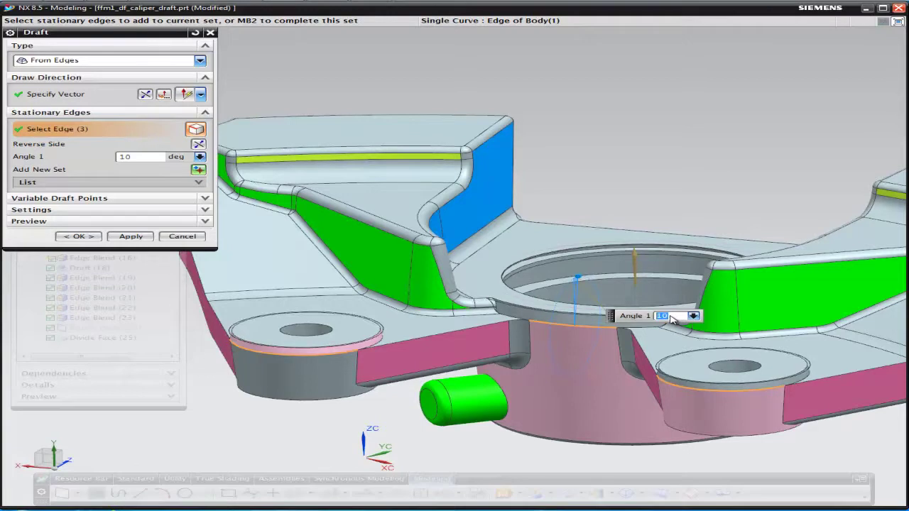
{"action": "left_click", "coordinate": [79, 237]}
{"action": "mouse_move", "coordinate": [582, 380]}
{"action": "middle_mouse_down"}
{"action": "mouse_move", "coordinate": [633, 355]}
{"action": "mouse_move", "coordinate": [589, 361]}
{"action": "mouse_move", "coordinate": [589, 403]}
{"action": "mouse_move", "coordinate": [570, 365]}
{"action": "middle_mouse_up"}
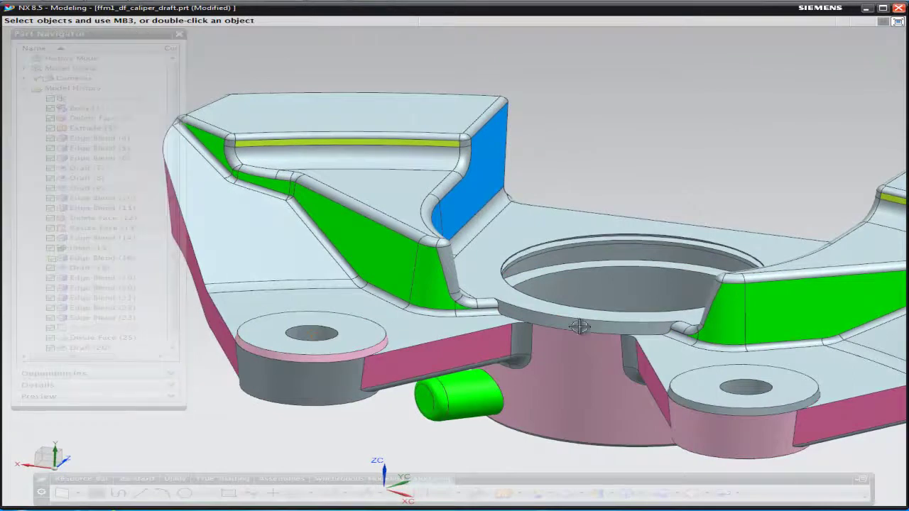
Step: Round the edges joining the central cylinder to the arms with a 1.5 mm blend
{"action": "right_click", "coordinate": [508, 313]}
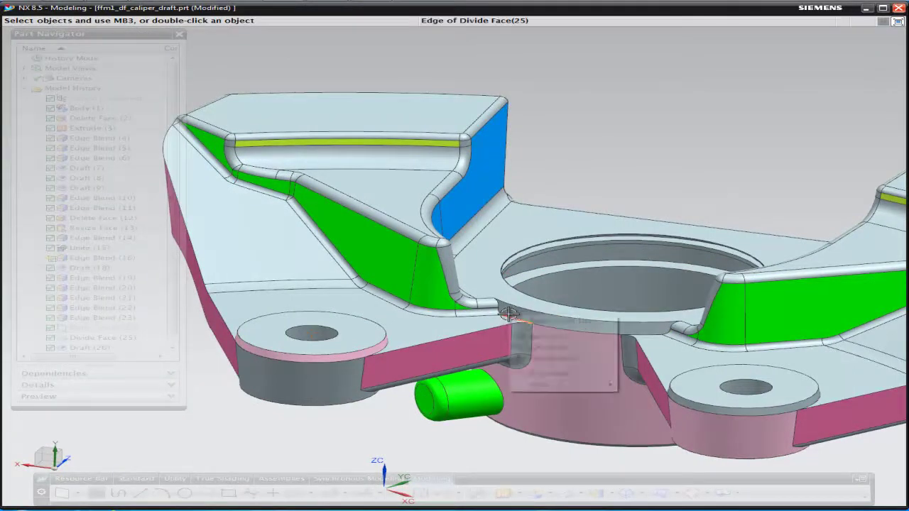
{"action": "left_click", "coordinate": [574, 338]}
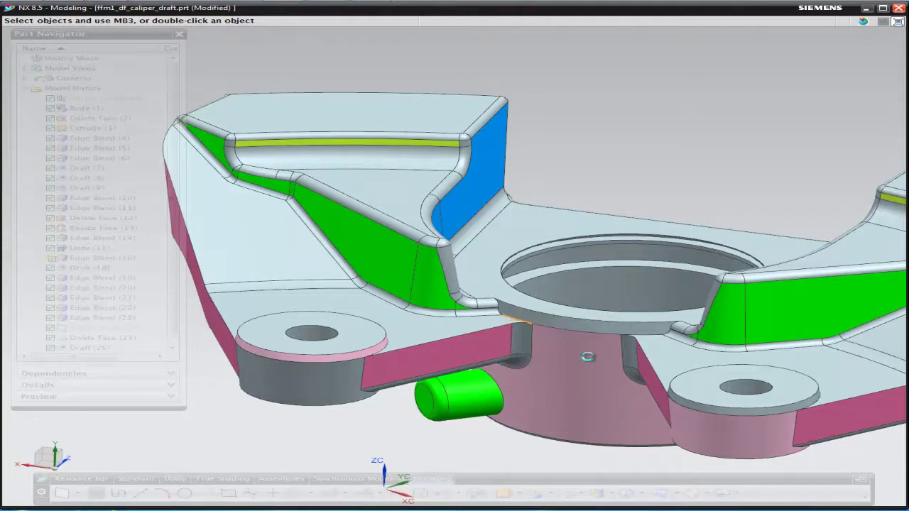
{"action": "left_click", "coordinate": [652, 333]}
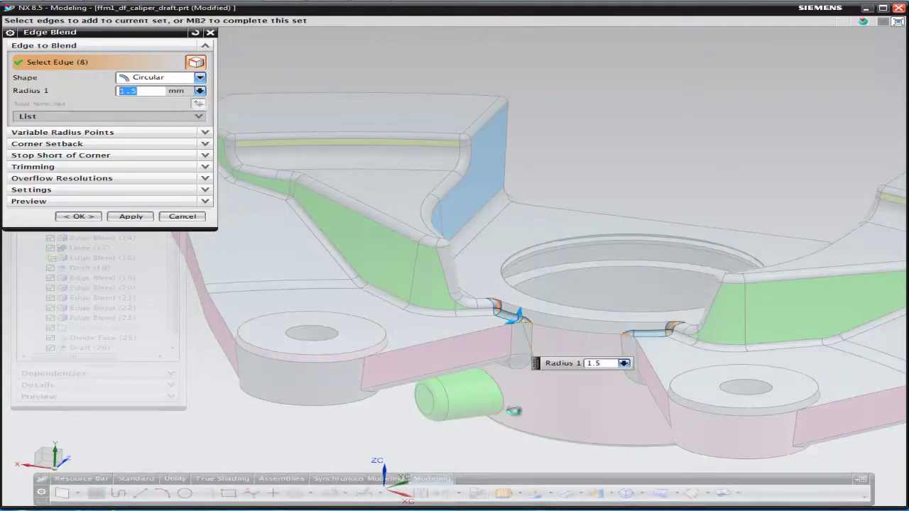
{"action": "middle_click", "coordinate": [533, 407]}
{"action": "middle_click", "coordinate": [533, 407]}
{"action": "scroll", "coordinate": [568, 402], "scroll_direction": "down", "scroll_amount": 4}
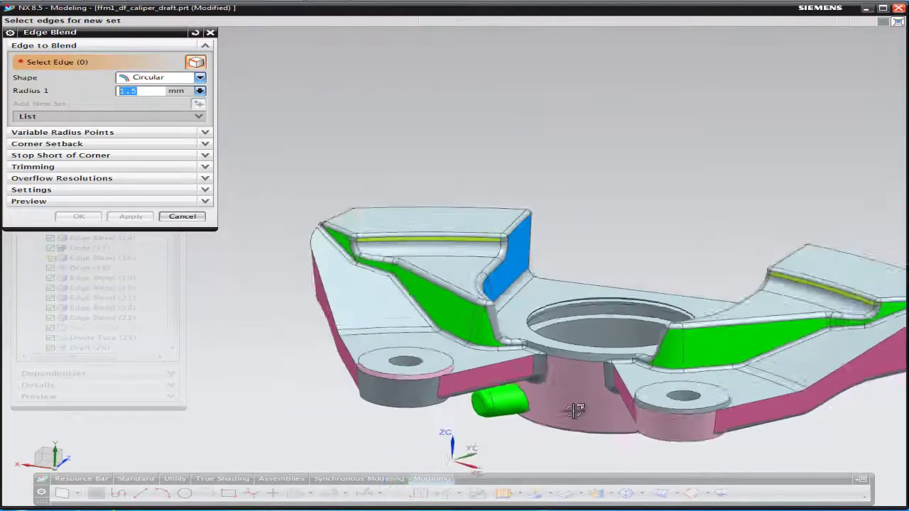
{"action": "middle_click_drag", "start_coordinate": [579, 402], "coordinate": [600, 341]}
{"action": "scroll", "coordinate": [568, 315], "scroll_direction": "down", "scroll_amount": 2}
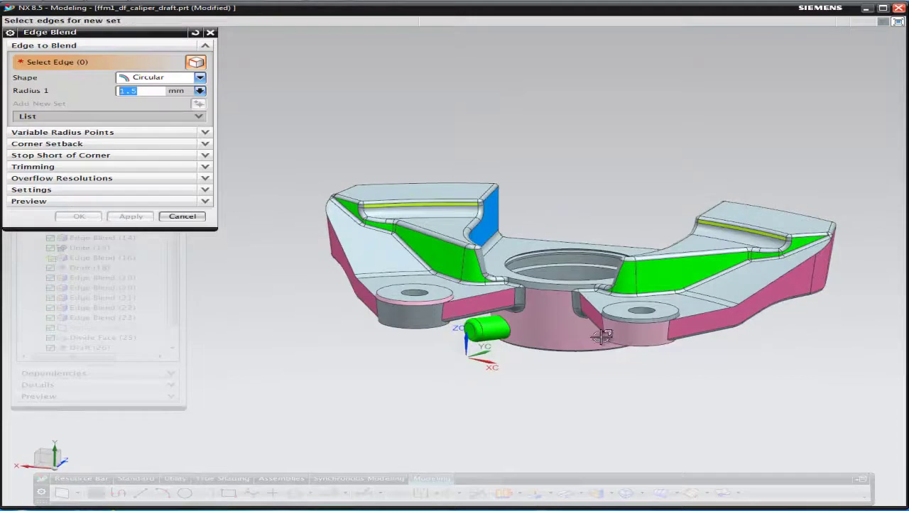
{"action": "scroll", "coordinate": [656, 392], "scroll_direction": "up", "scroll_amount": 2}
{"action": "middle_click_drag", "start_coordinate": [679, 373], "coordinate": [754, 283]}
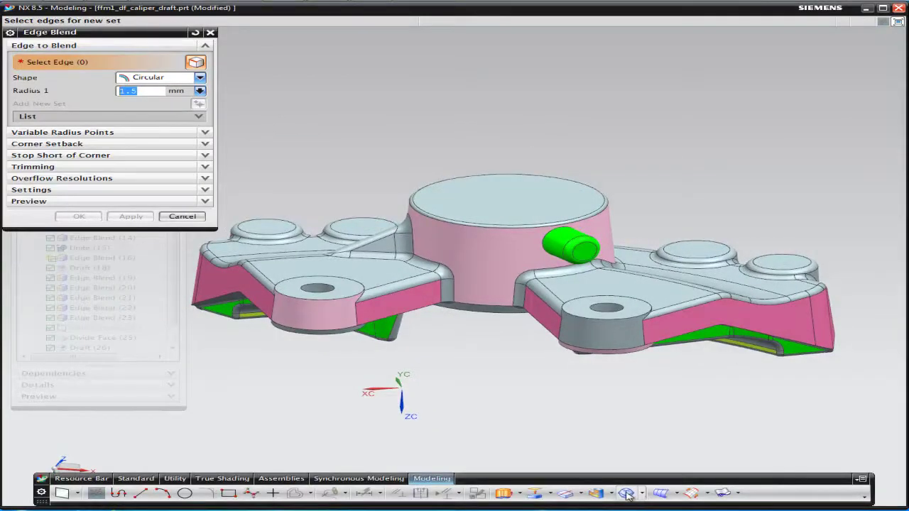
Step: Draft the small green boss's faces at 10° as a Faces to Draft body draft from the cylinder top
{"action": "left_click", "coordinate": [643, 493]}
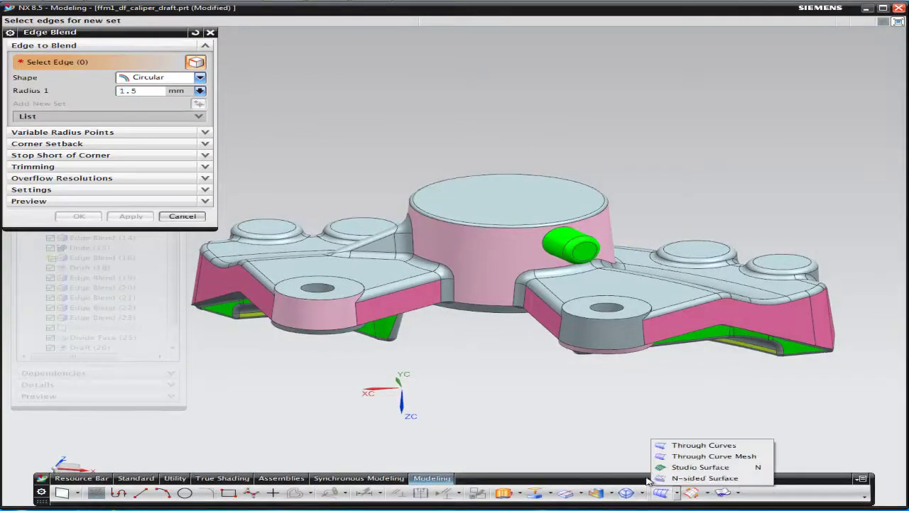
{"action": "left_click", "coordinate": [646, 479]}
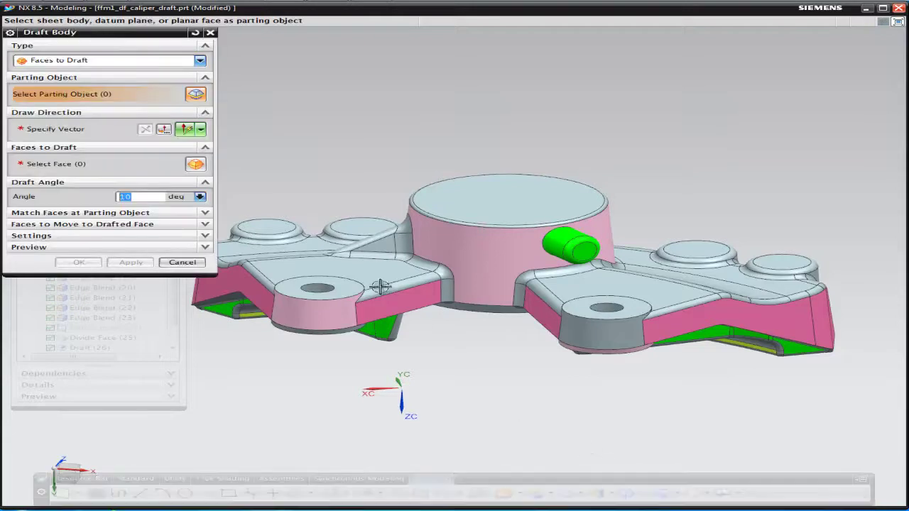
{"action": "left_click", "coordinate": [69, 63]}
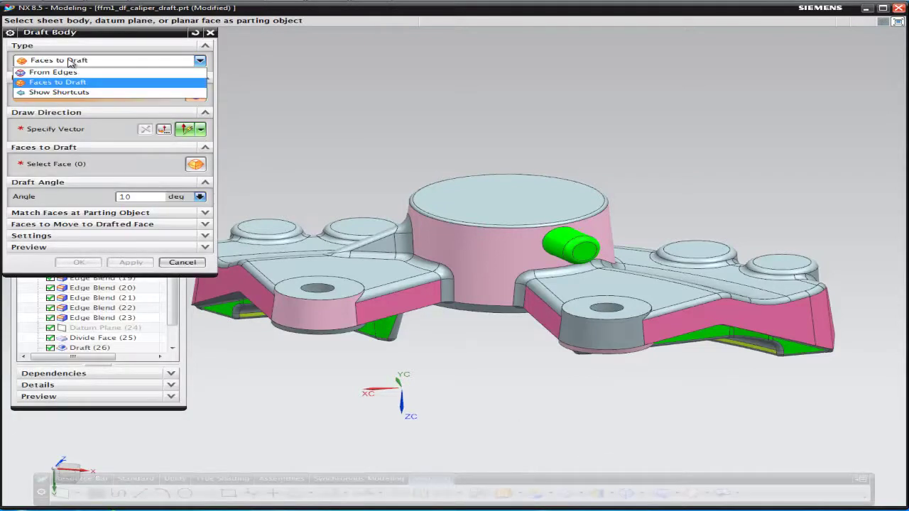
{"action": "left_click", "coordinate": [69, 63]}
{"action": "left_click", "coordinate": [92, 131]}
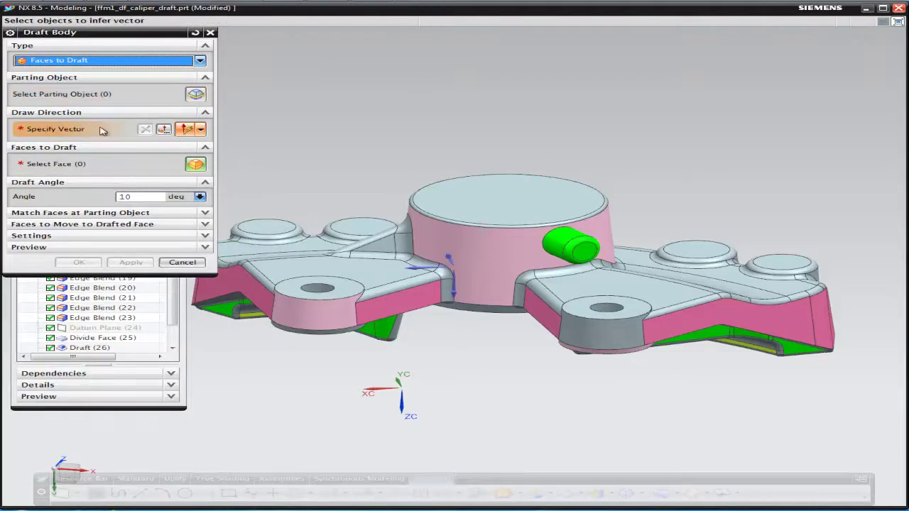
{"action": "left_click", "coordinate": [524, 188]}
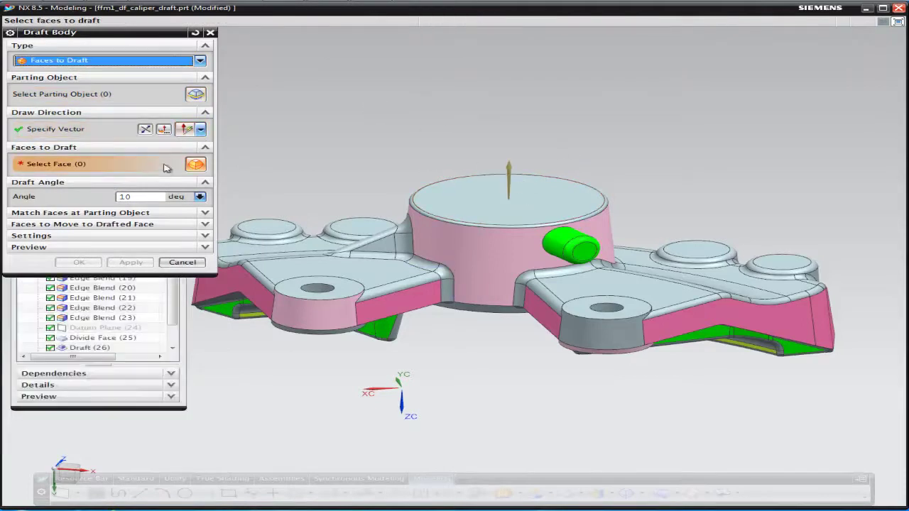
{"action": "left_click", "coordinate": [577, 241]}
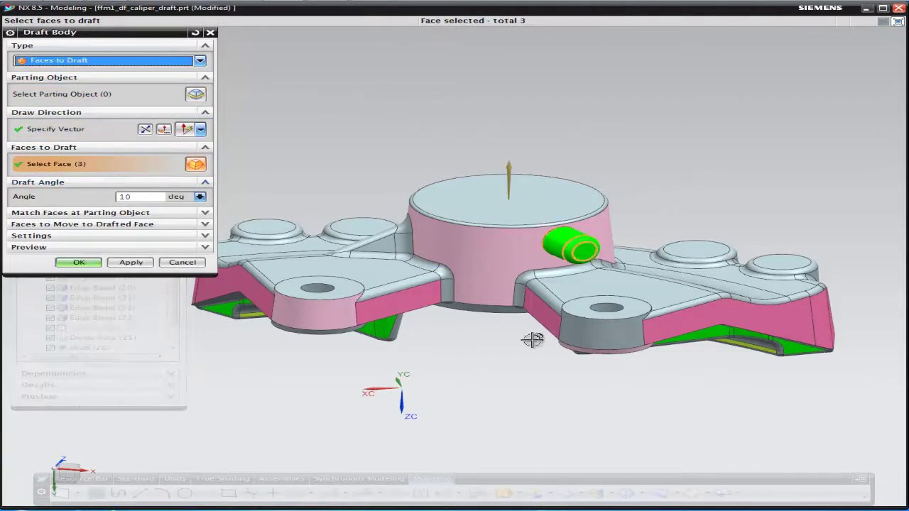
{"action": "middle_click", "coordinate": [473, 403]}
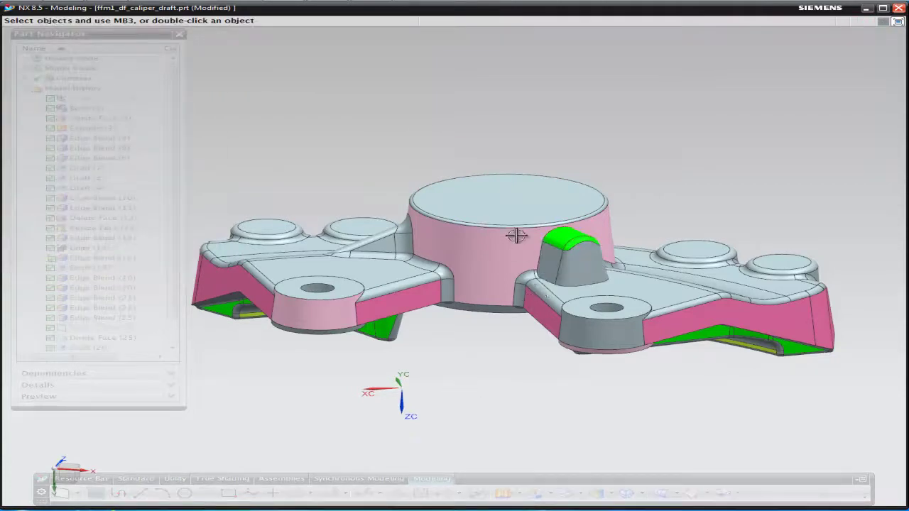
Step: Apply a 1.5 mm edge blend to the eight edges around the small drafted pin
{"action": "scroll", "coordinate": [516, 236], "scroll_direction": "up", "scroll_amount": 3}
{"action": "right_click", "coordinate": [554, 265]}
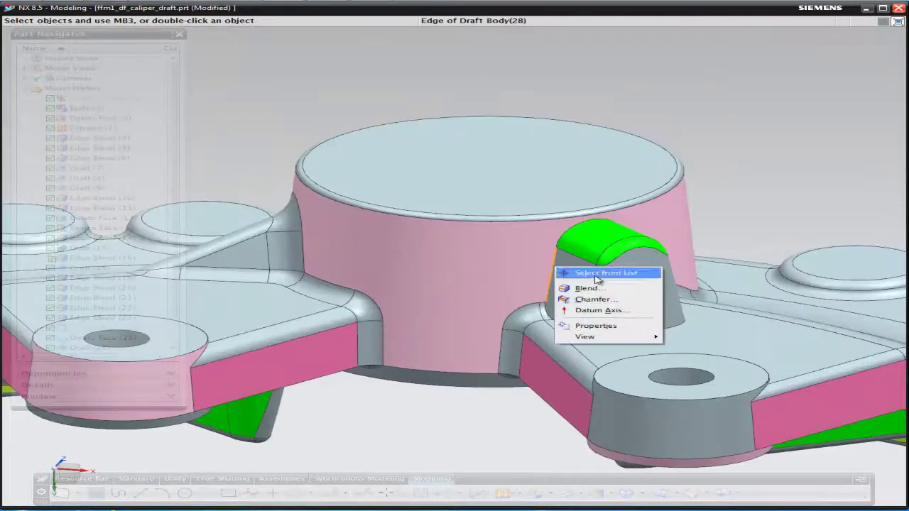
{"action": "left_click", "coordinate": [603, 289]}
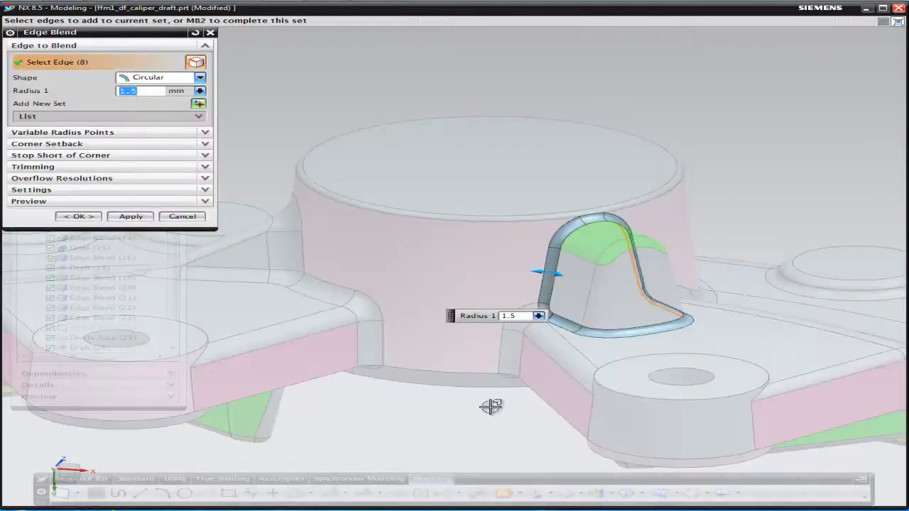
{"action": "middle_click_drag", "start_coordinate": [462, 405], "coordinate": [483, 400]}
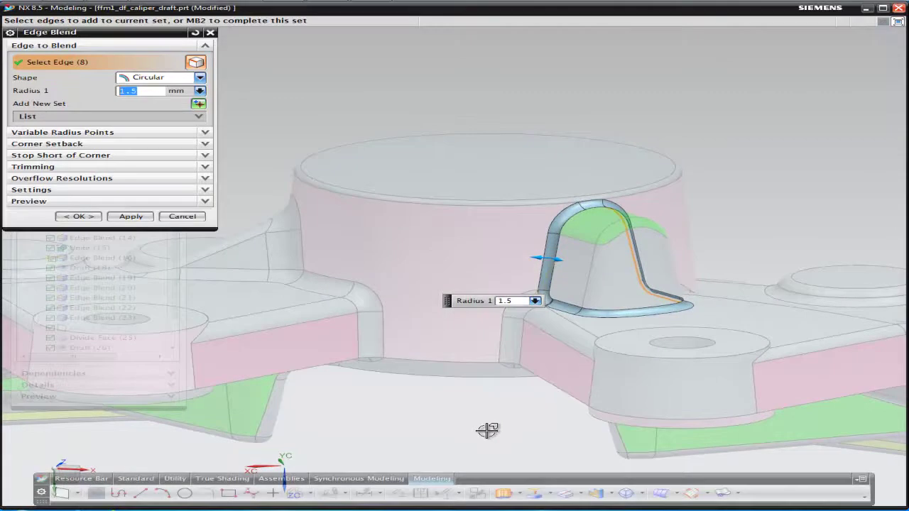
{"action": "middle_click_drag", "start_coordinate": [489, 430], "coordinate": [489, 431]}
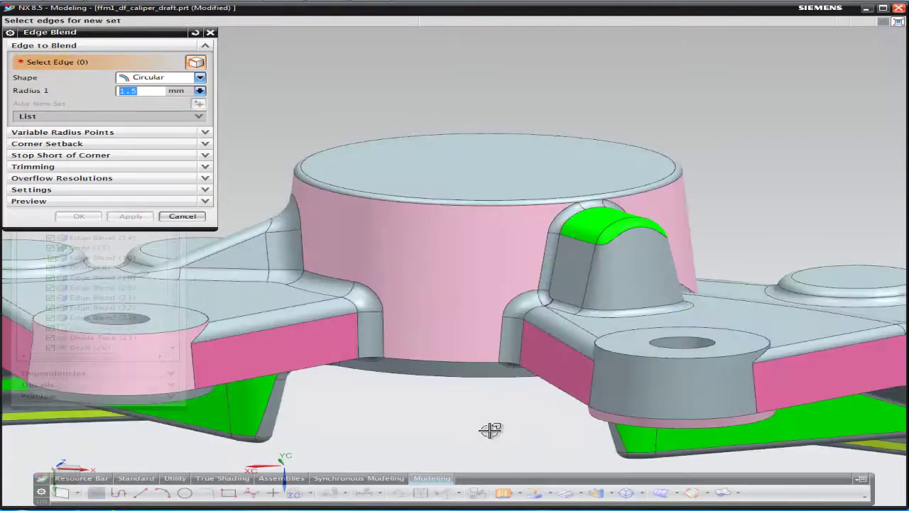
{"action": "key", "text": "Escape"}
{"action": "middle_click_drag", "start_coordinate": [266, 280], "coordinate": [500, 324]}
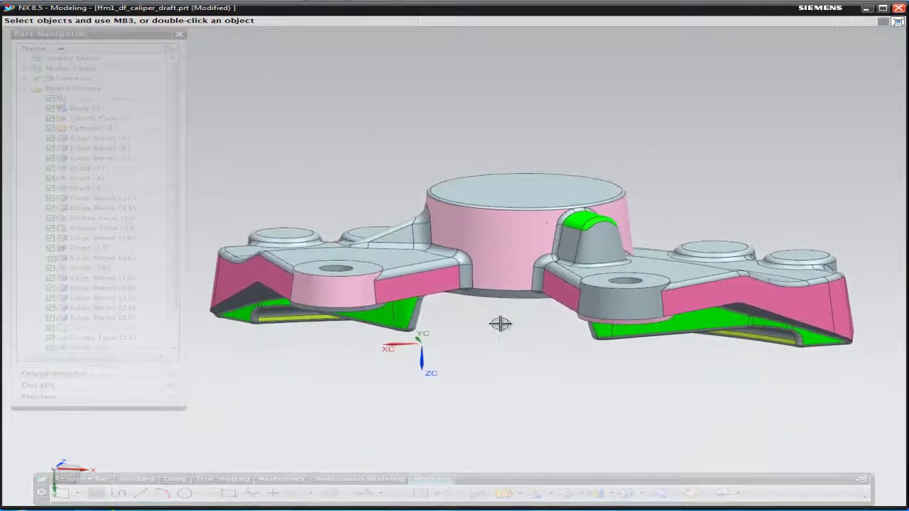